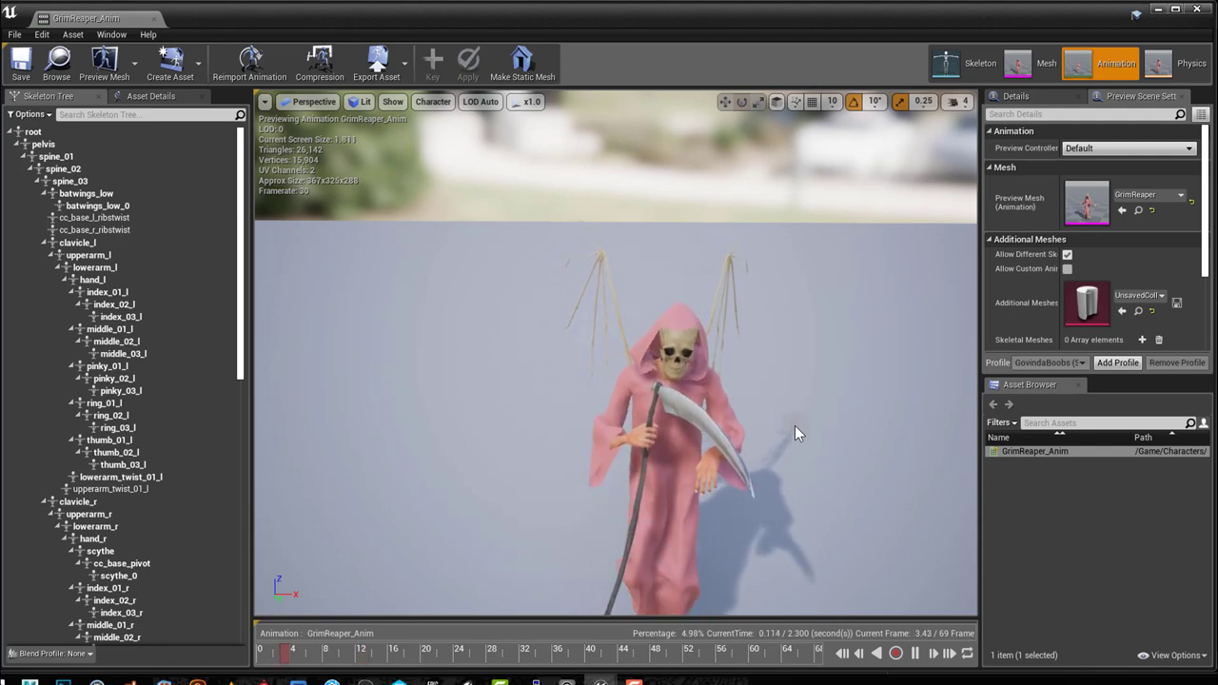
Orbit around the walking reaper to inspect it from the front, side, back and above
left_click_drag(787, 526, 752, 533)
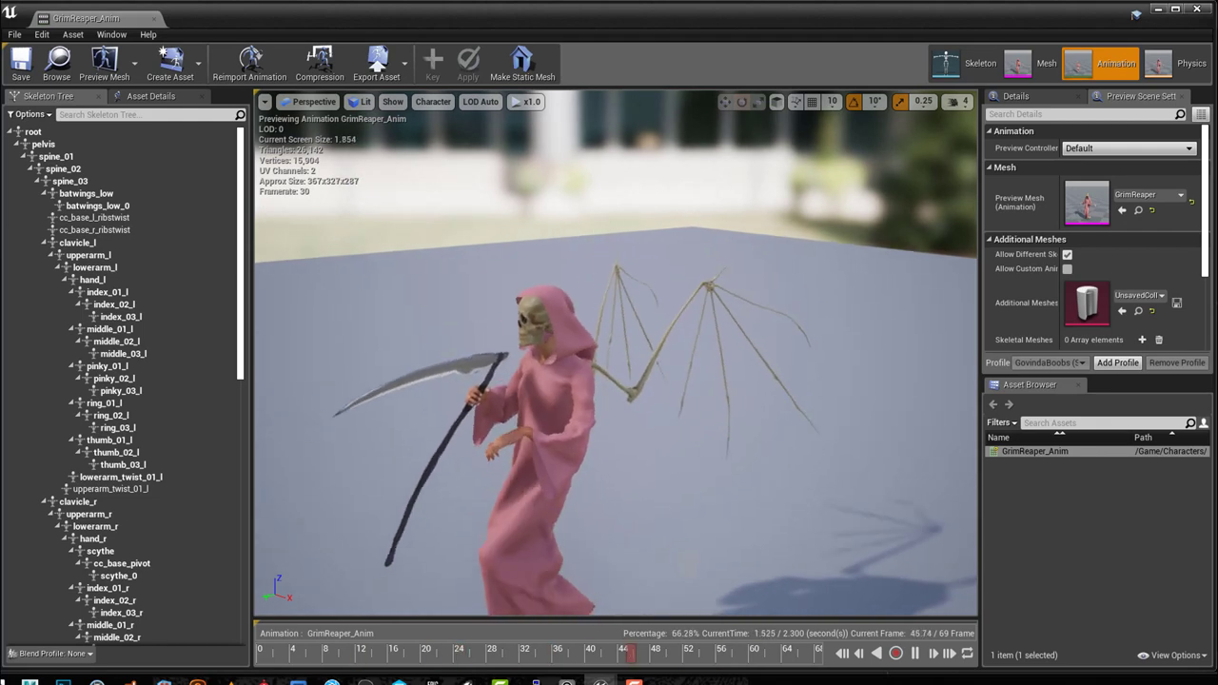
mouse_move(694, 563)
left_mouse_down()
mouse_move(381, 552)
mouse_move(237, 529)
left_mouse_up()
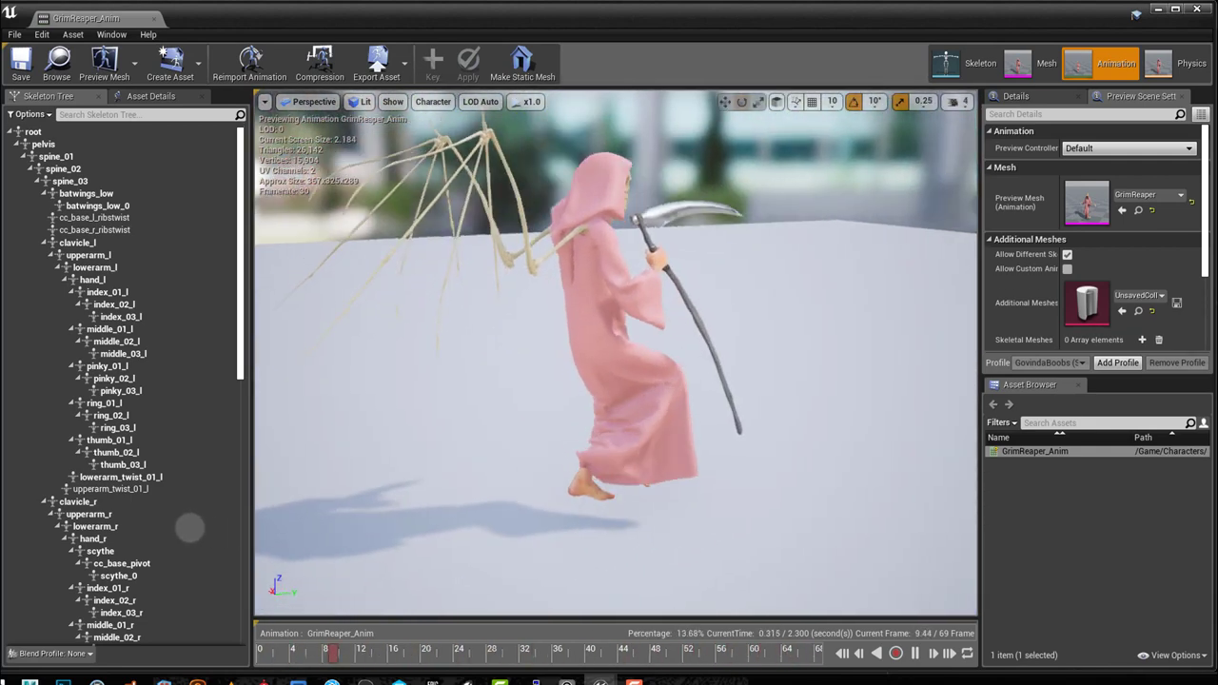
left_click_drag(237, 529, 57, 526)
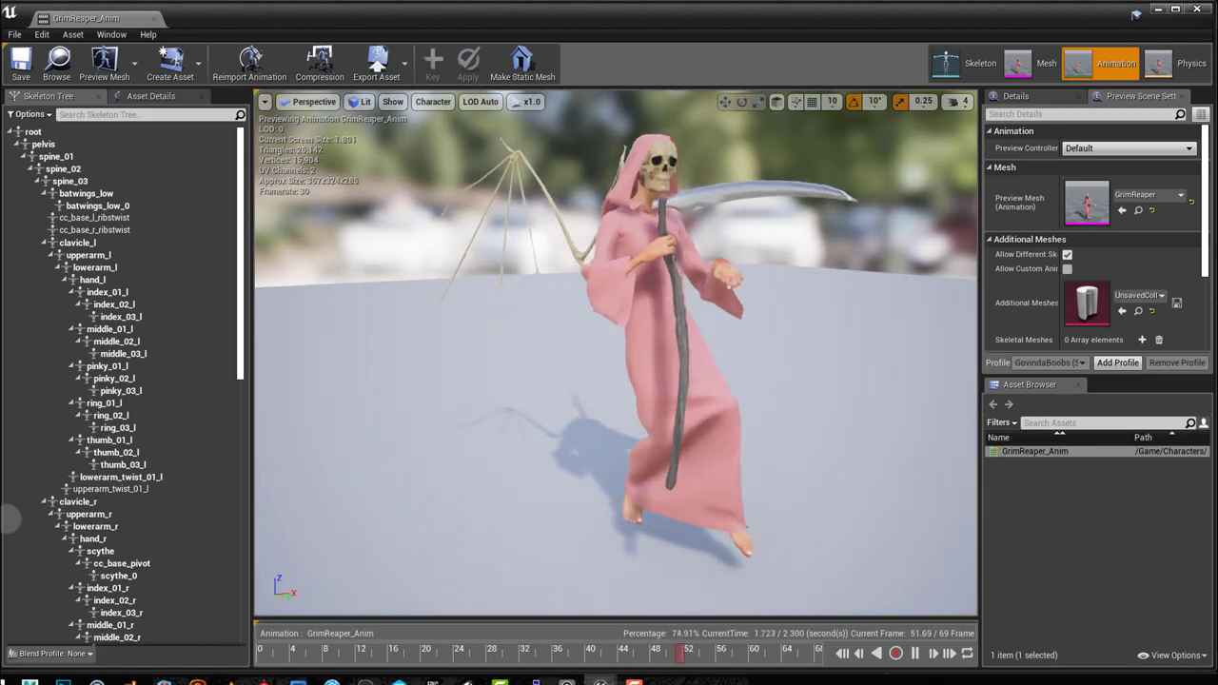
left_click_drag(619, 381, 514, 381)
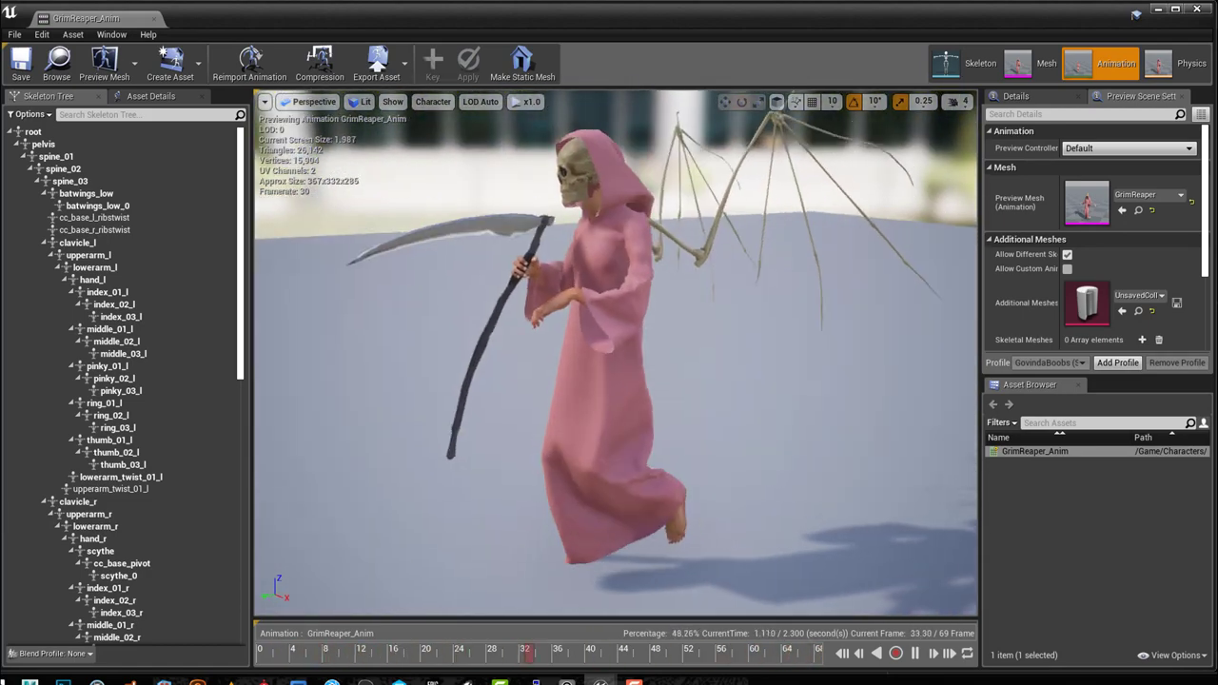
left_click_drag(619, 381, 619, 324)
left_click_drag(618, 380, 533, 381)
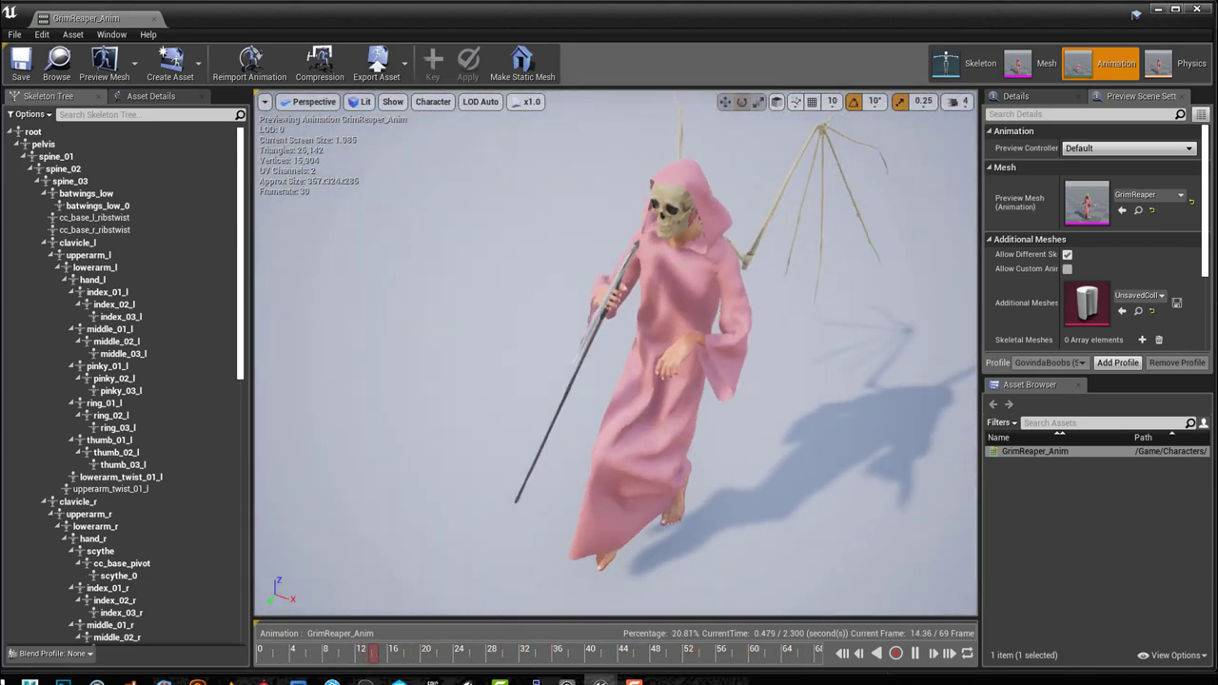
mouse_move(12, 557)
left_mouse_down()
mouse_move(195, 542)
mouse_move(163, 490)
left_mouse_up()
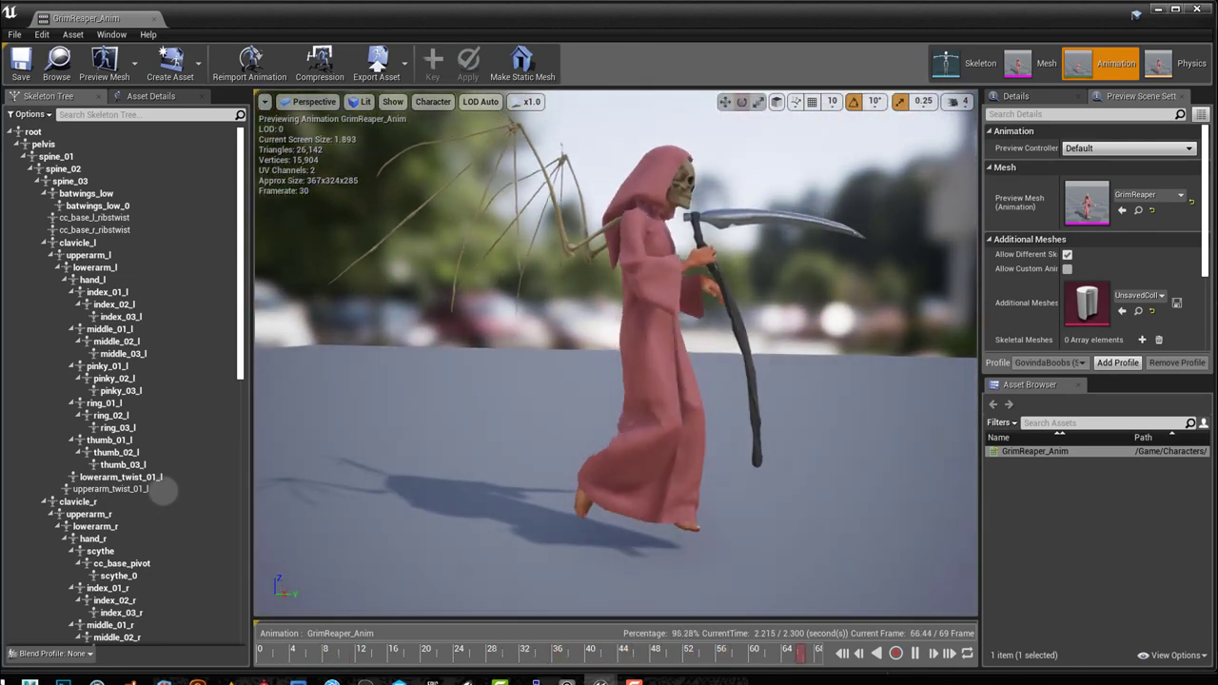
left_click_drag(619, 381, 380, 381)
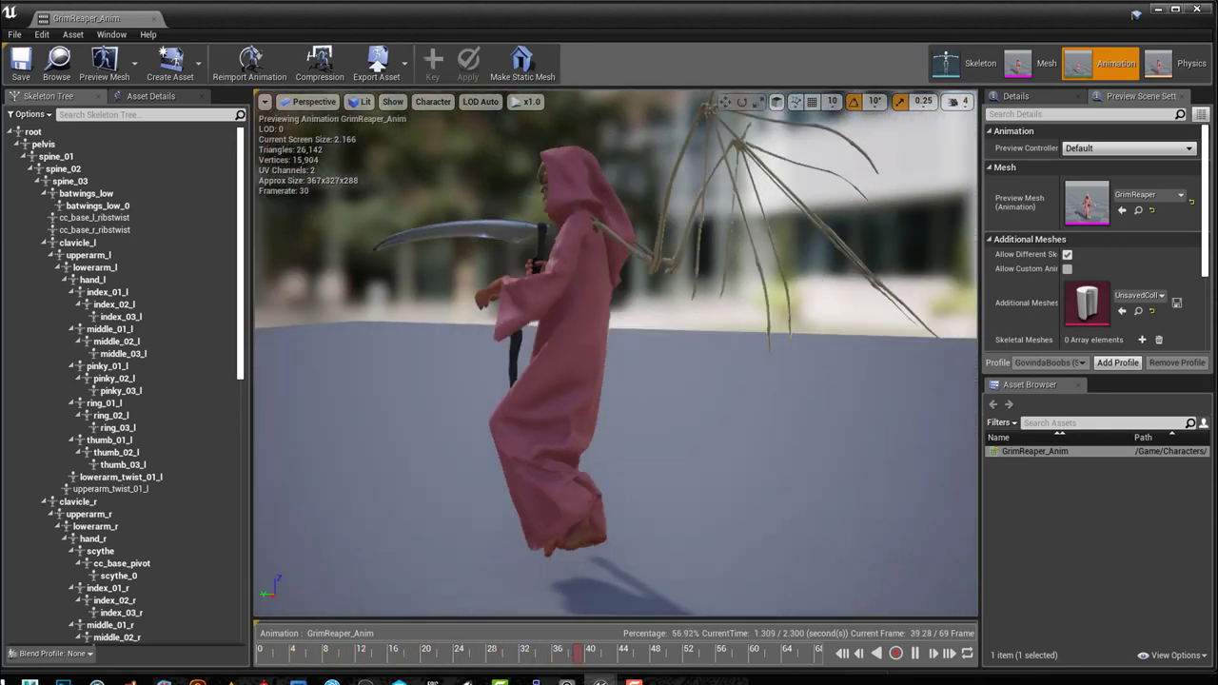
left_click_drag(380, 381, 305, 381)
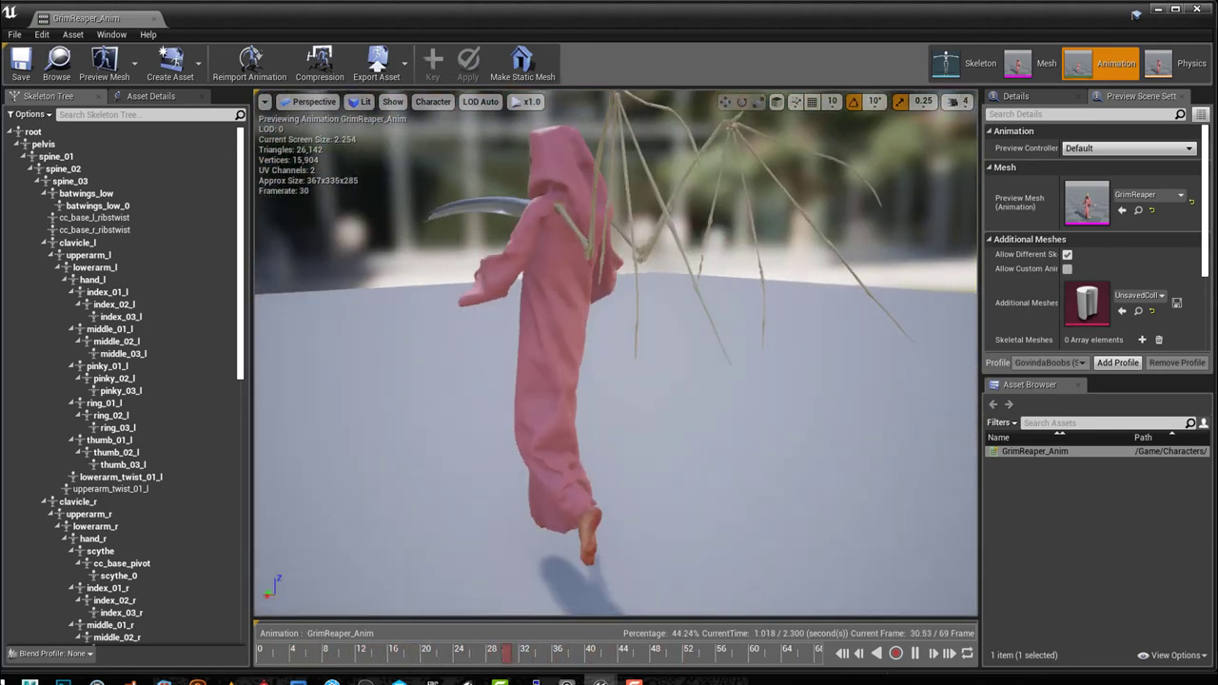
left_click_drag(609, 381, 533, 381)
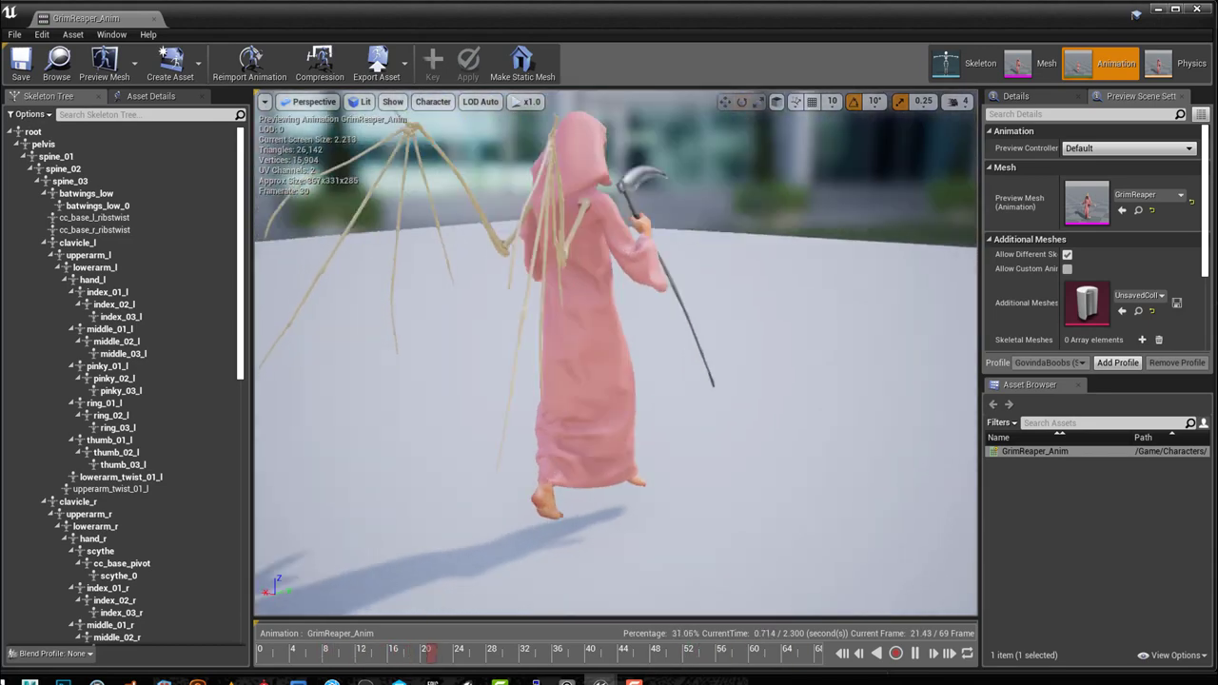
left_click_drag(609, 380, 533, 381)
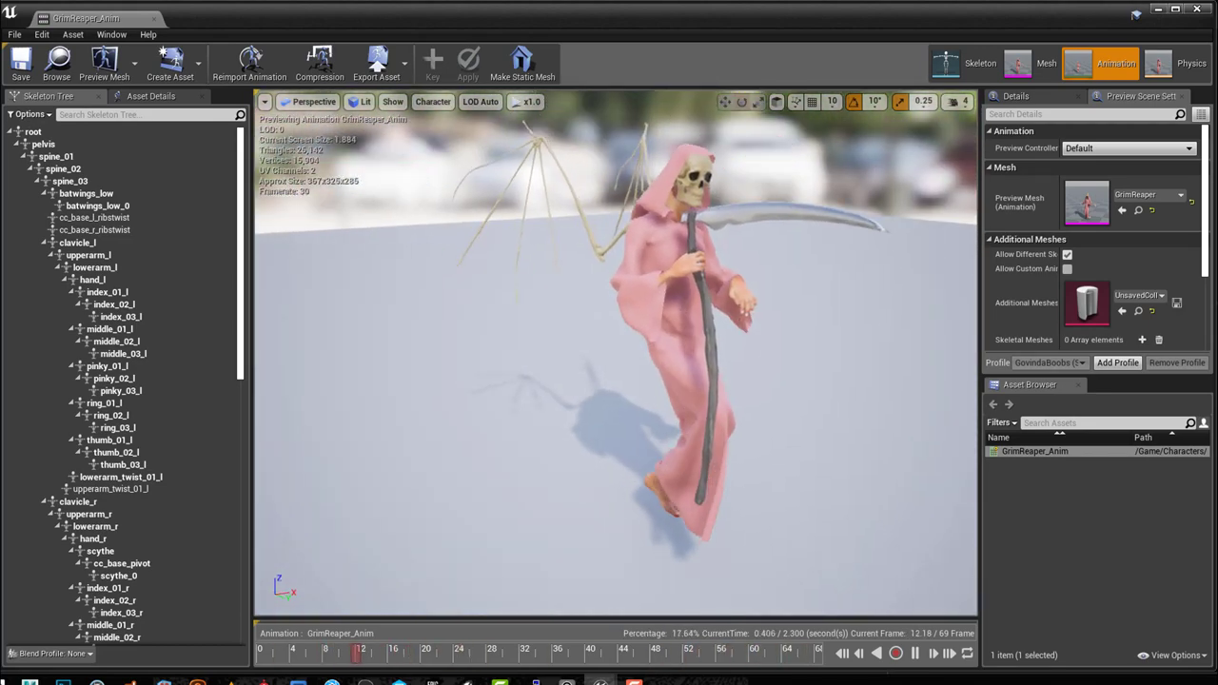
left_click_drag(609, 381, 571, 380)
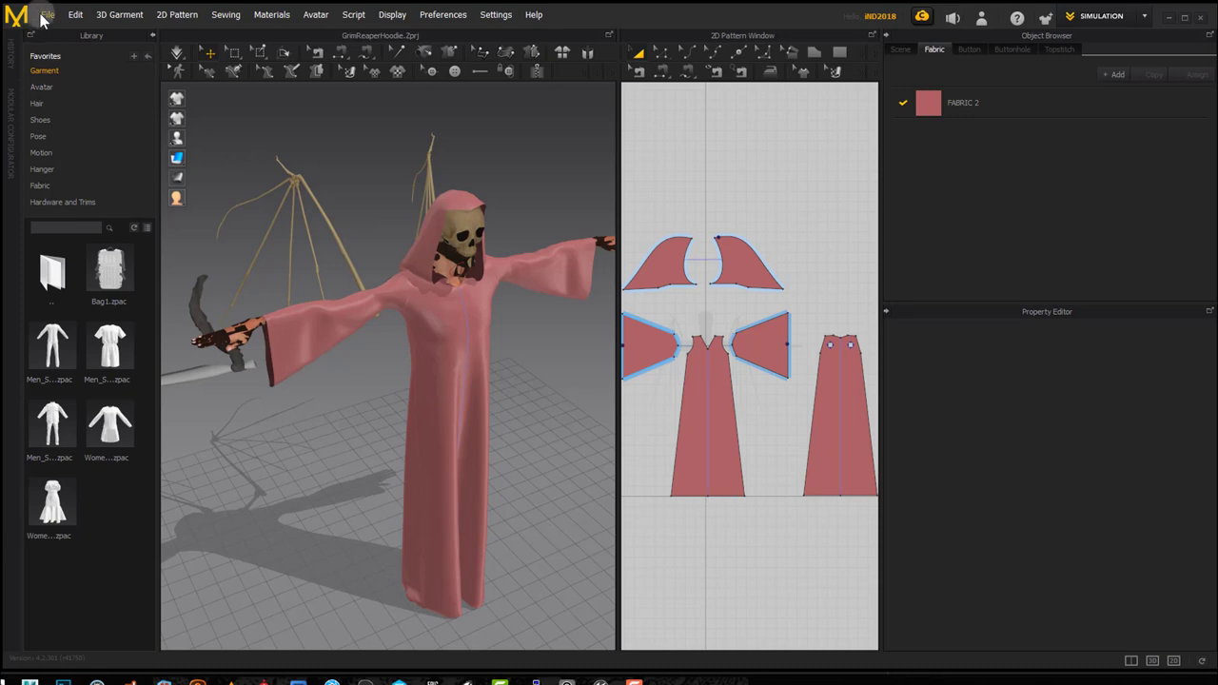
Import GrimWalk.fbx onto the reaper avatar with Animation checked
left_click(44, 15)
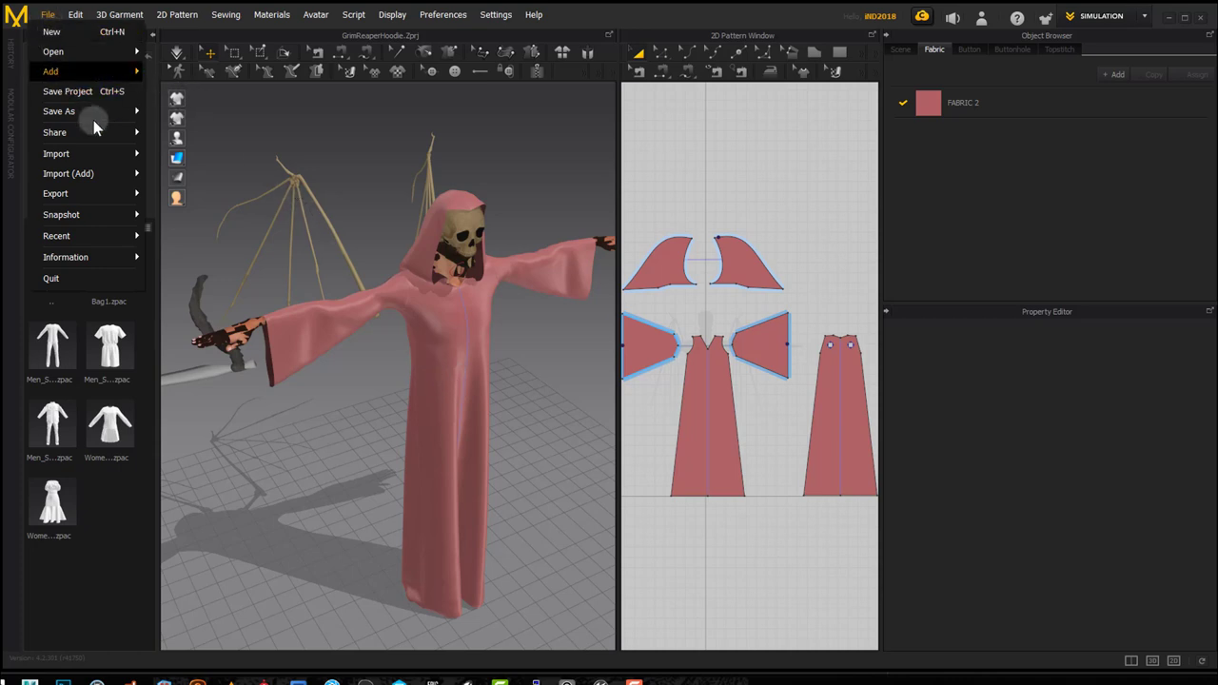
mouse_move(57, 154)
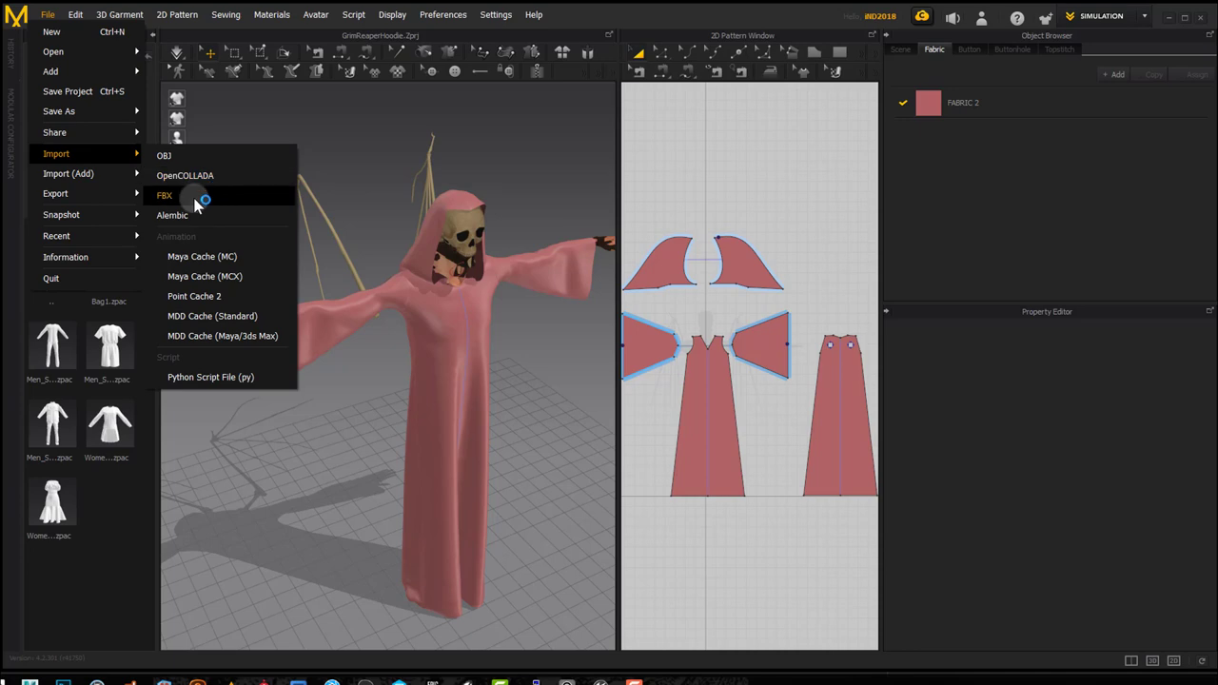
left_click(195, 204)
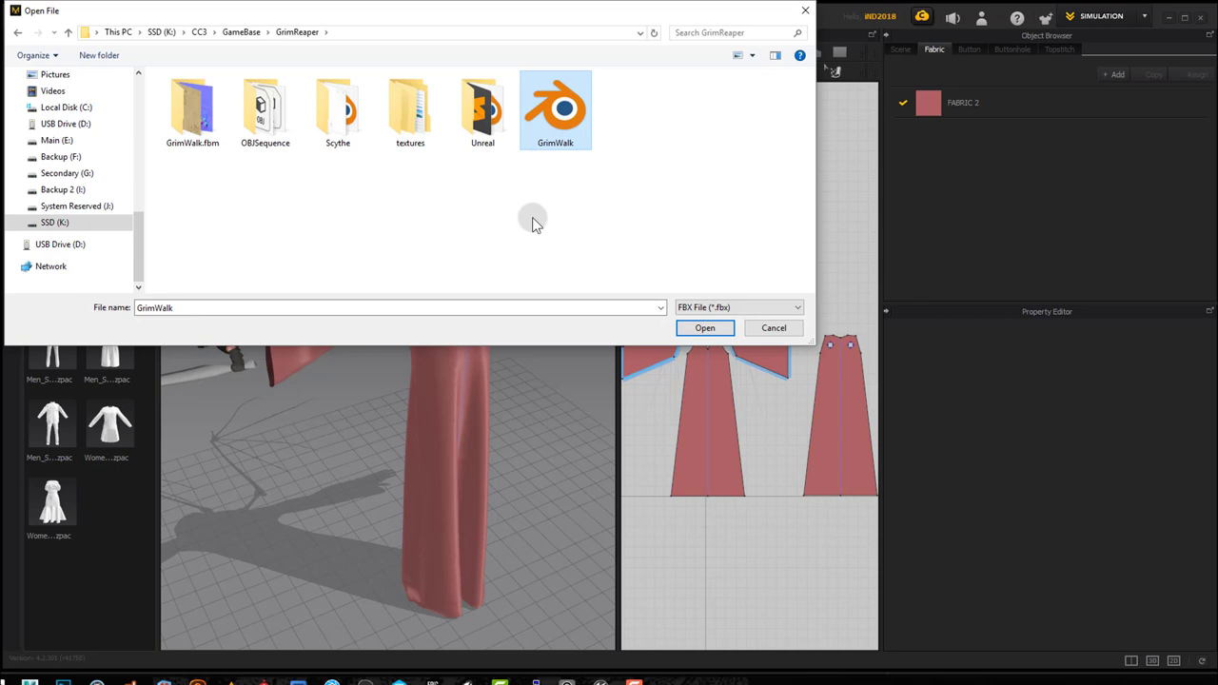
left_click(704, 328)
left_click_drag(599, 151, 477, 148)
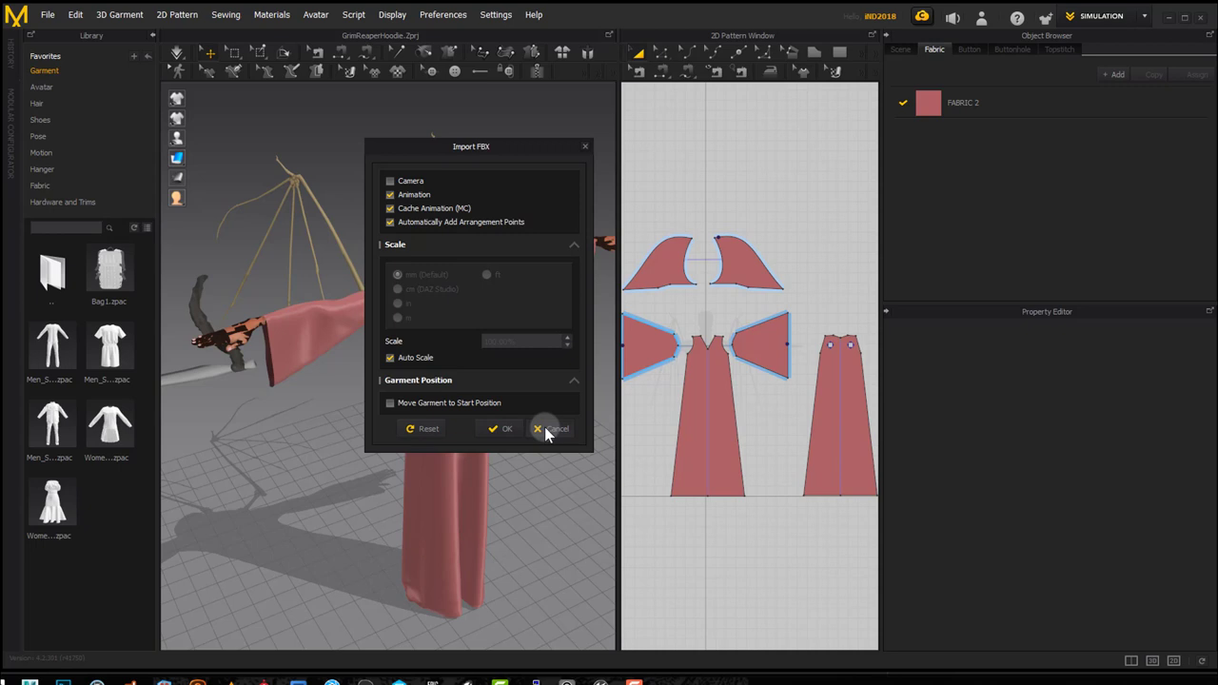
left_click(547, 433)
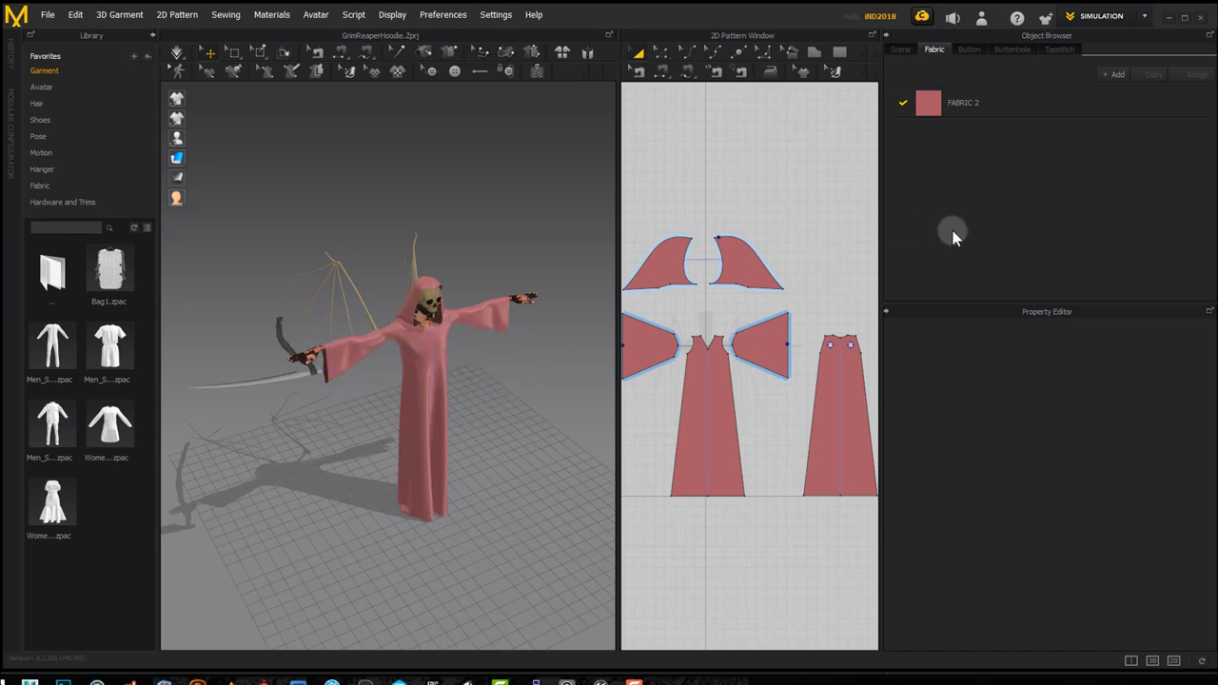
Switch to the ANIMATION workspace, zoom the GrimWalk timeline and set the playhead to frame 1
left_click(1112, 21)
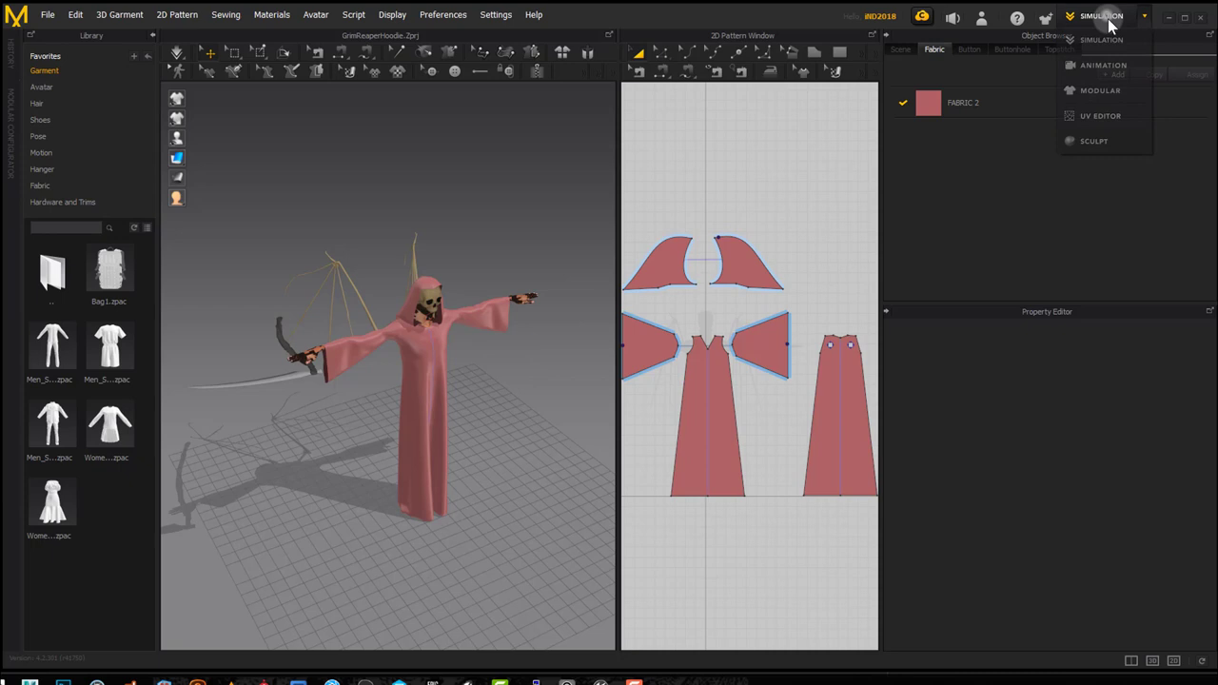
left_click(1104, 67)
left_click_drag(160, 592, 115, 592)
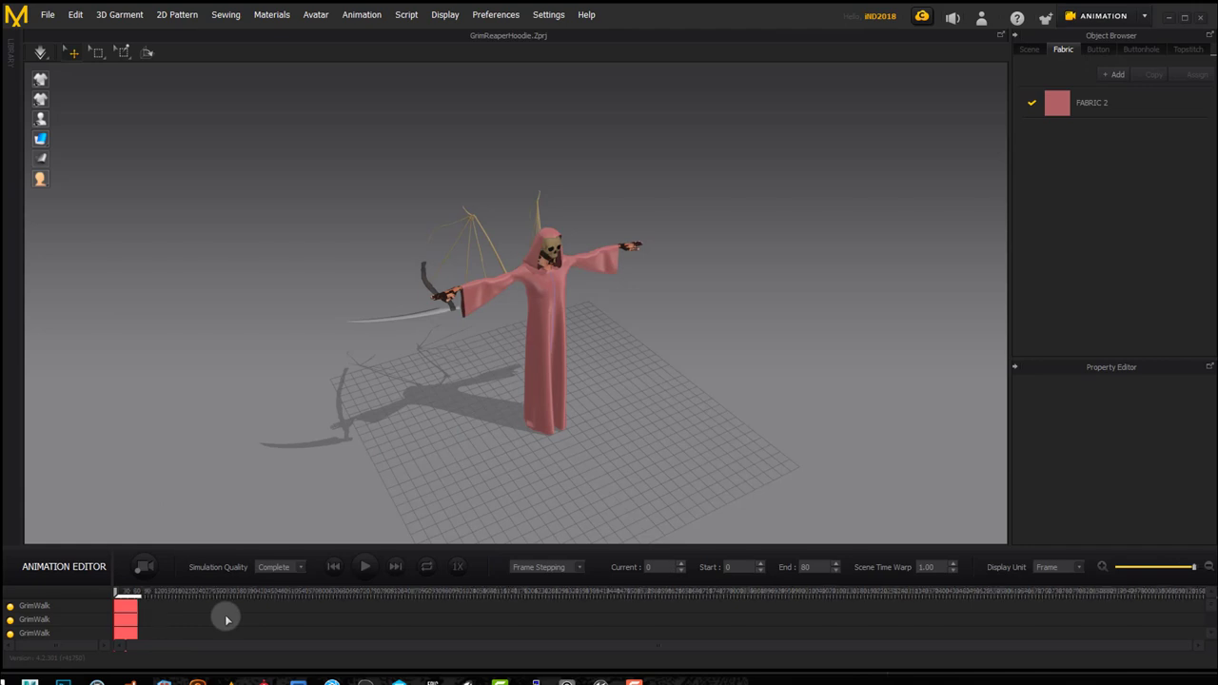
scroll(181, 651, "up", 5)
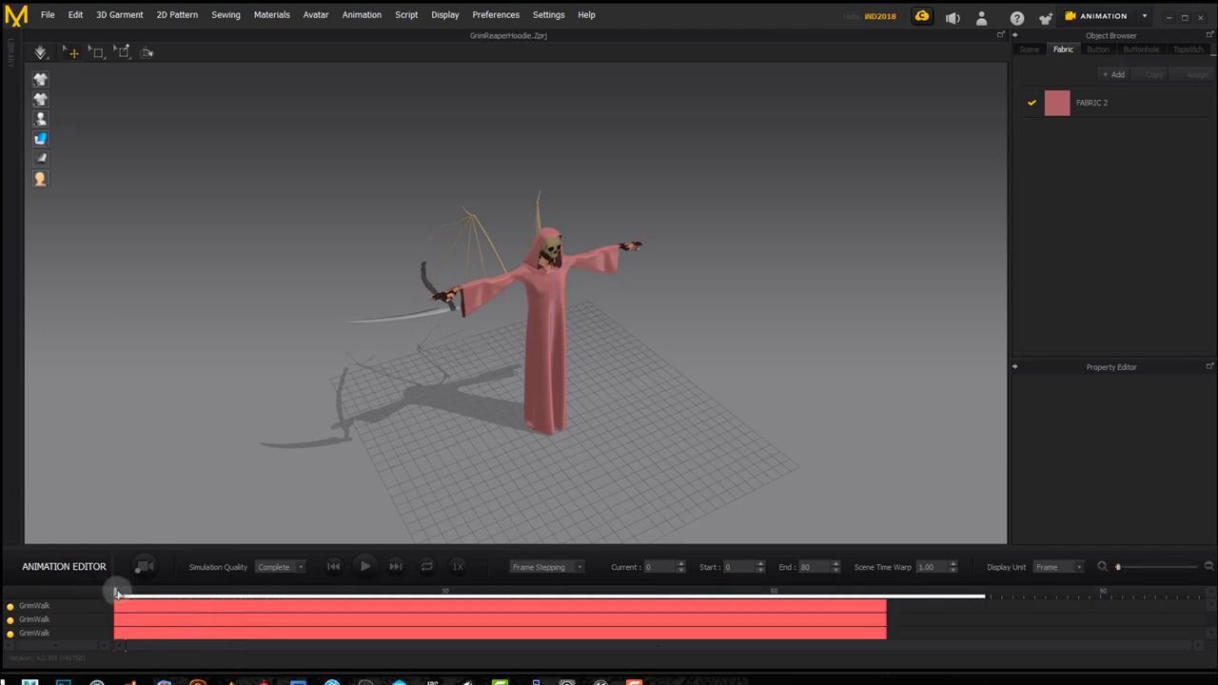
left_click_drag(119, 595, 123, 594)
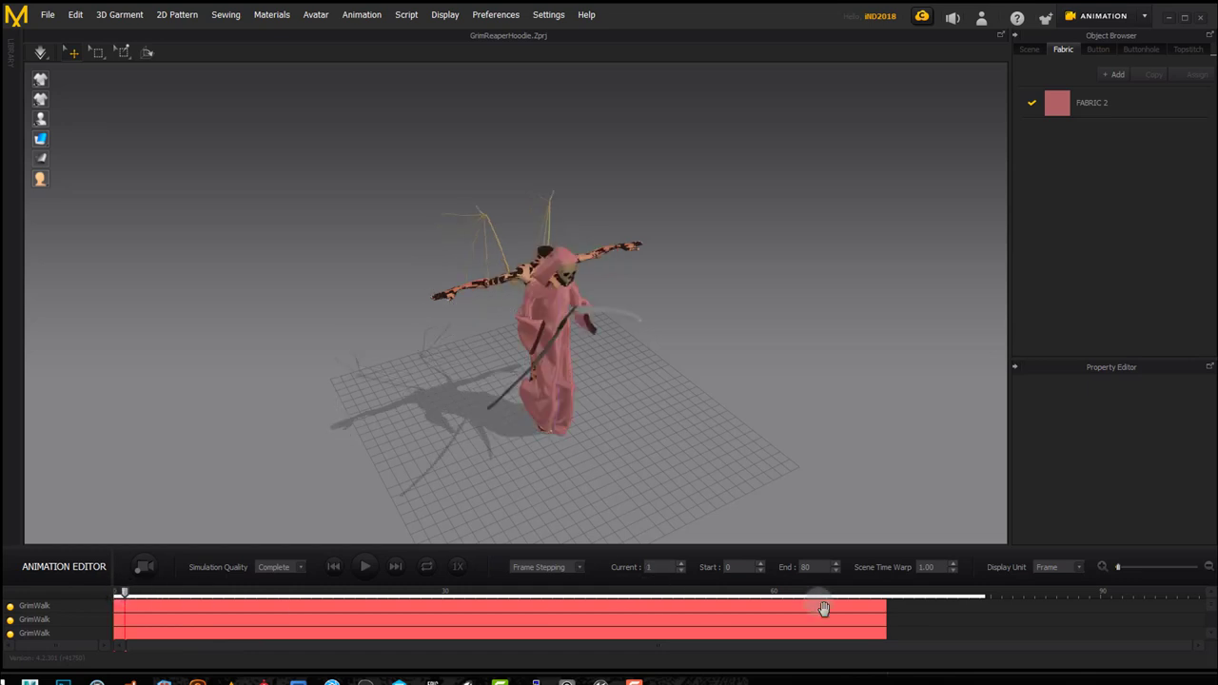
scroll(514, 295, "up", 2)
scroll(571, 293, "up", 3)
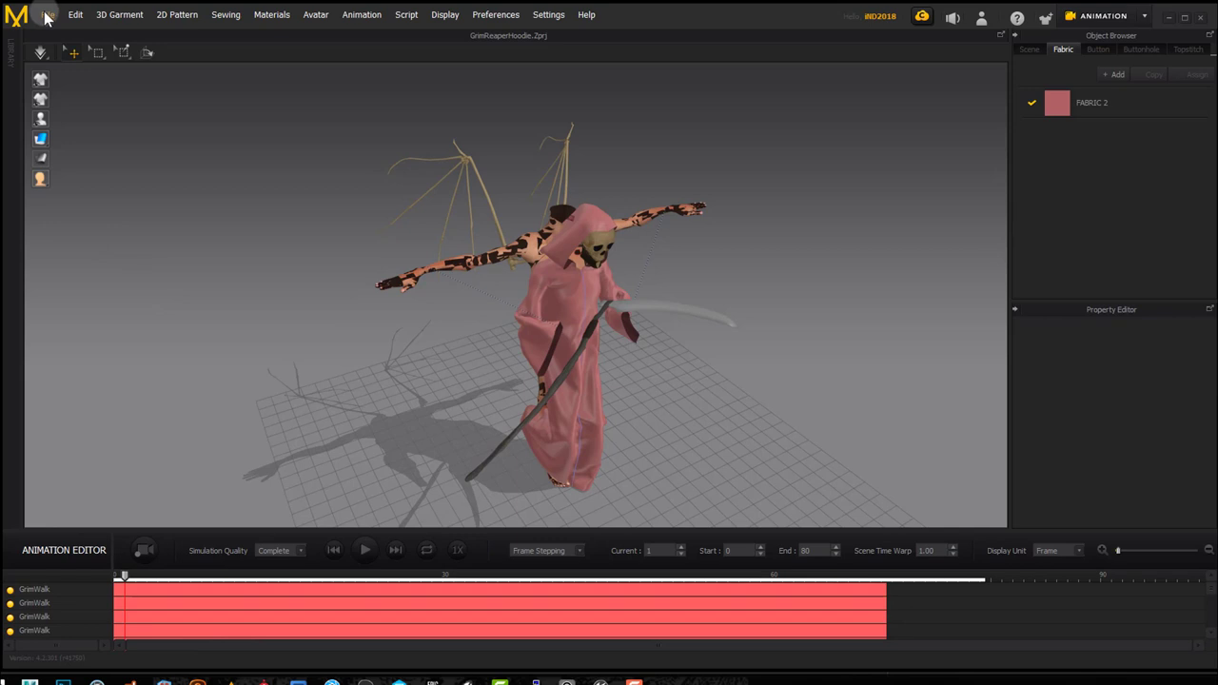
Play the robe's walk in Real Time, stop at frame 31, and show the File export formats
left_click(363, 551)
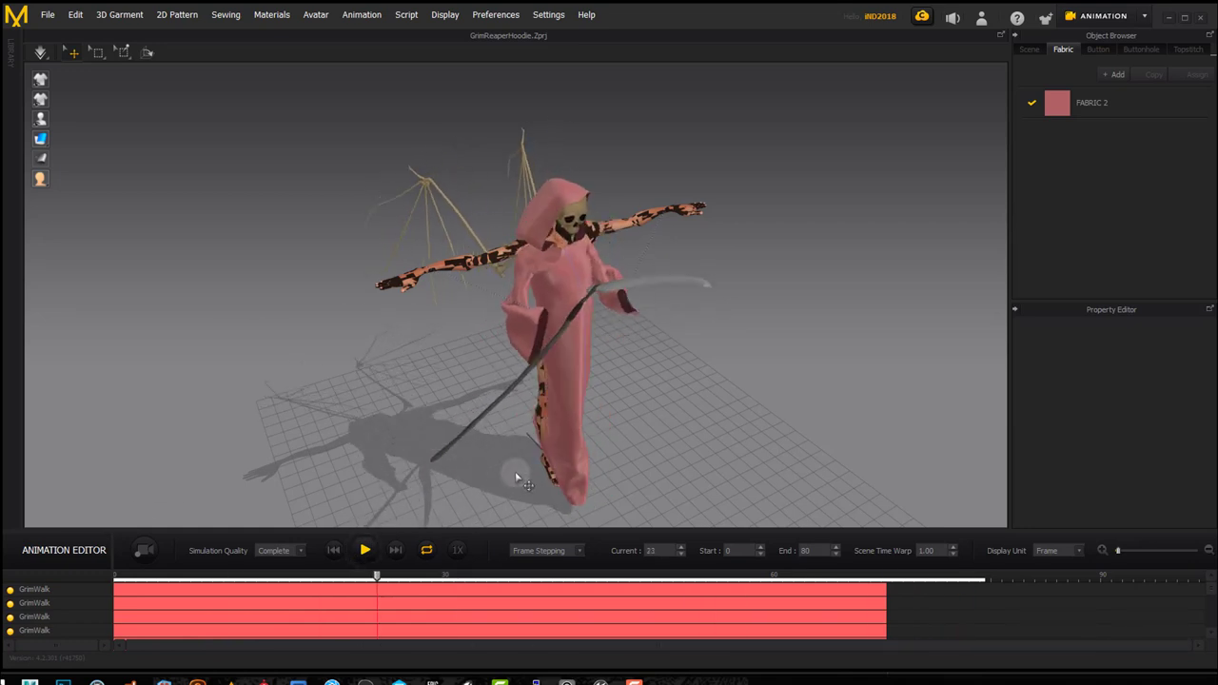
left_click(552, 550)
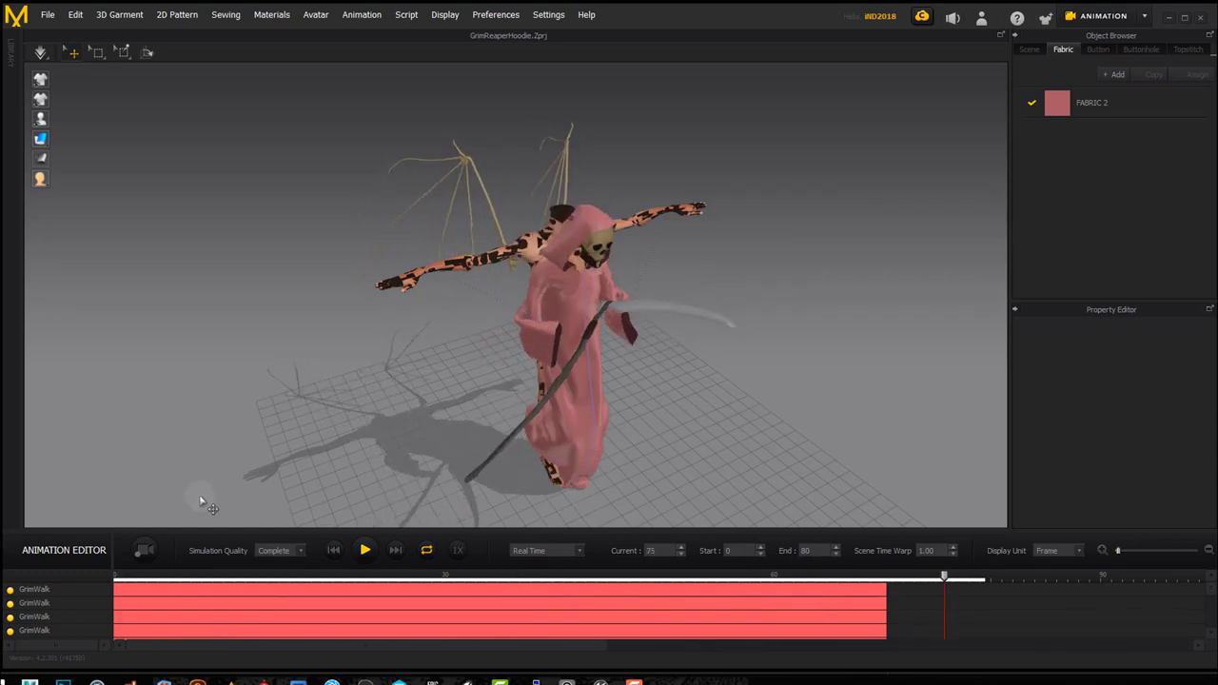
left_click(364, 550)
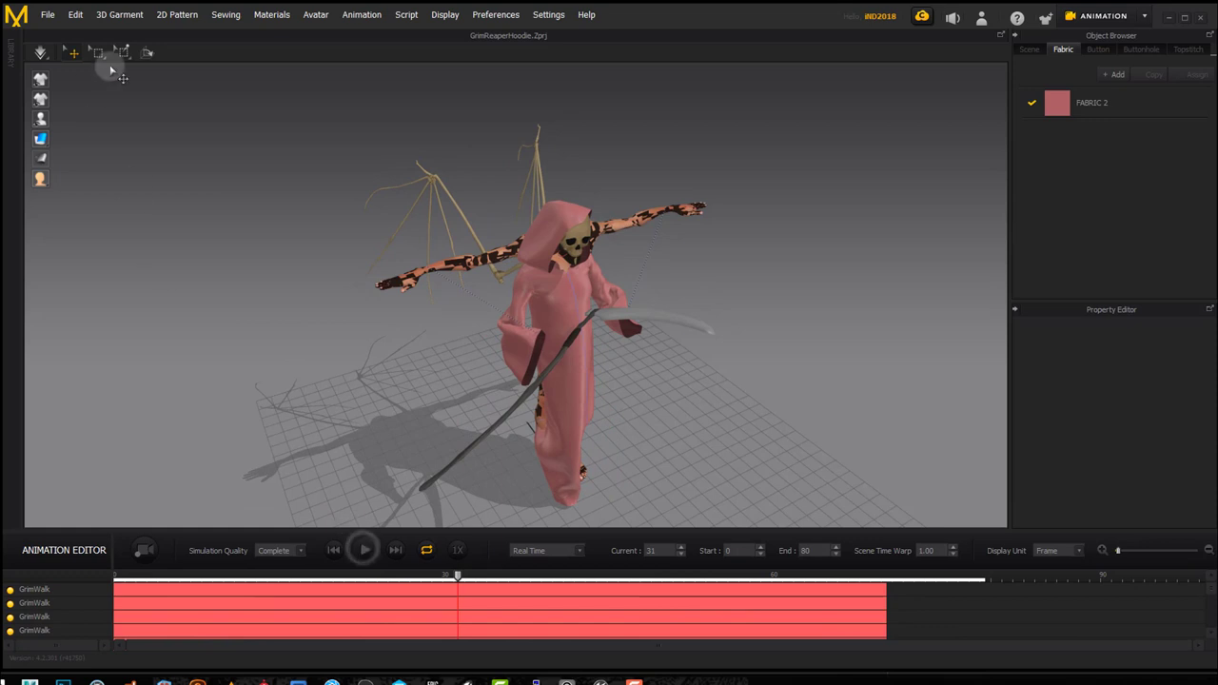
left_click(47, 14)
mouse_move(57, 194)
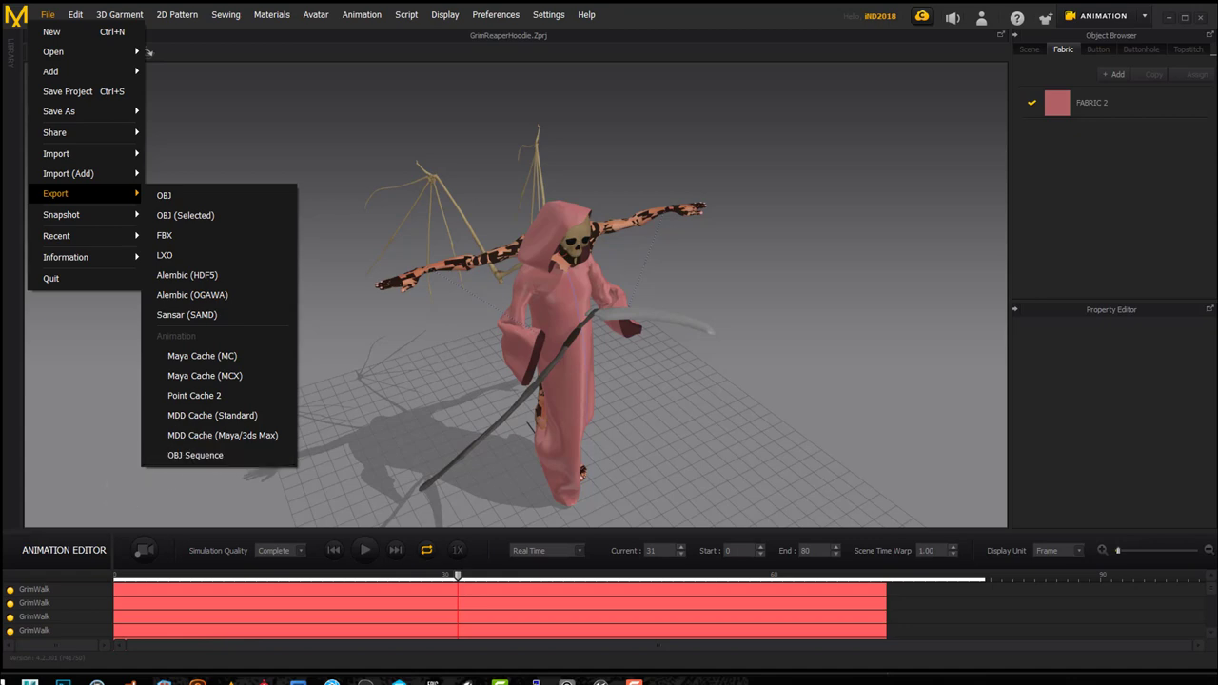
Export only the robe as an OBJ Sequence into OBJSequence, with Select All Avatars unchecked
left_click(177, 457)
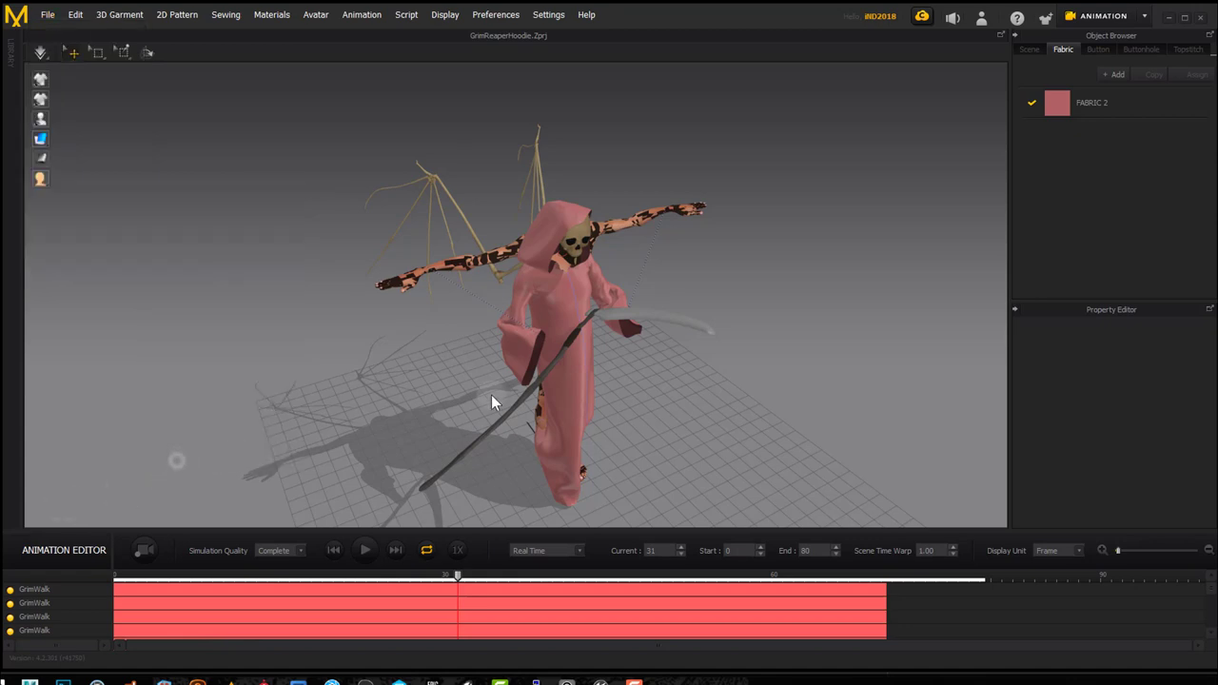
left_click_drag(405, 89, 428, 53)
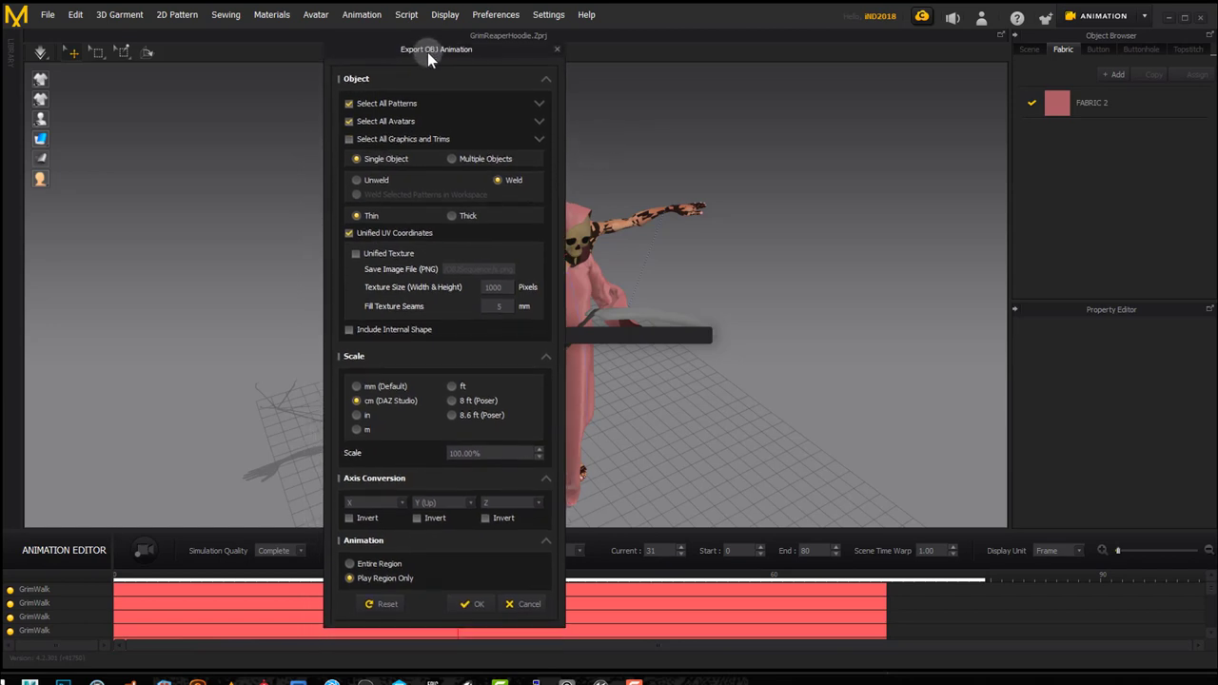
left_click(352, 122)
left_click(415, 101)
left_click(601, 193)
left_click(404, 231)
left_click(470, 606)
left_click(530, 606)
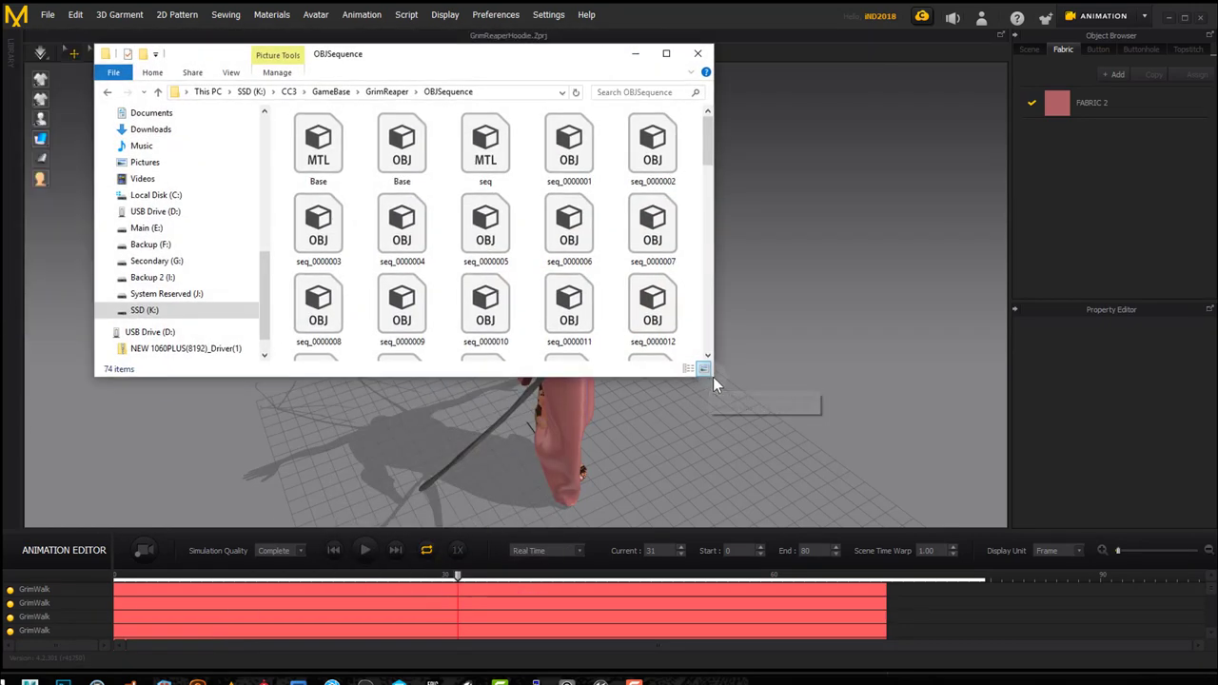
Enlarge the OBJSequence folder, check a few seq_ OBJ files, then close Explorer
left_click_drag(712, 377, 839, 586)
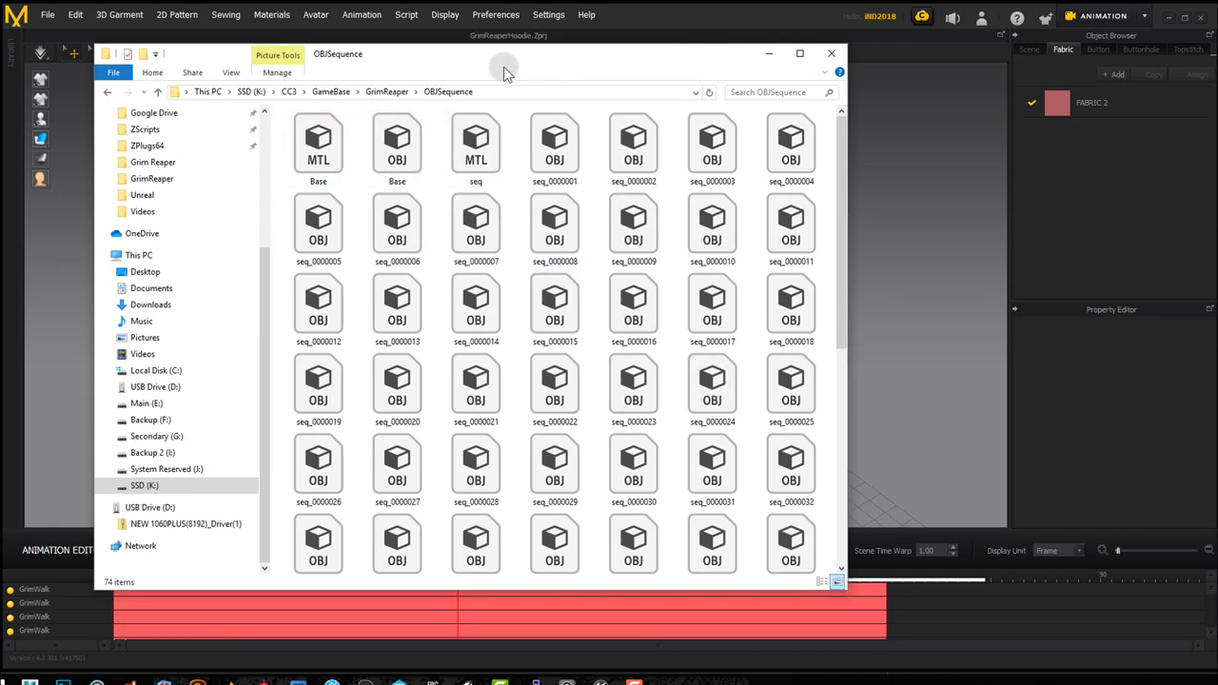
left_click_drag(505, 60, 495, 68)
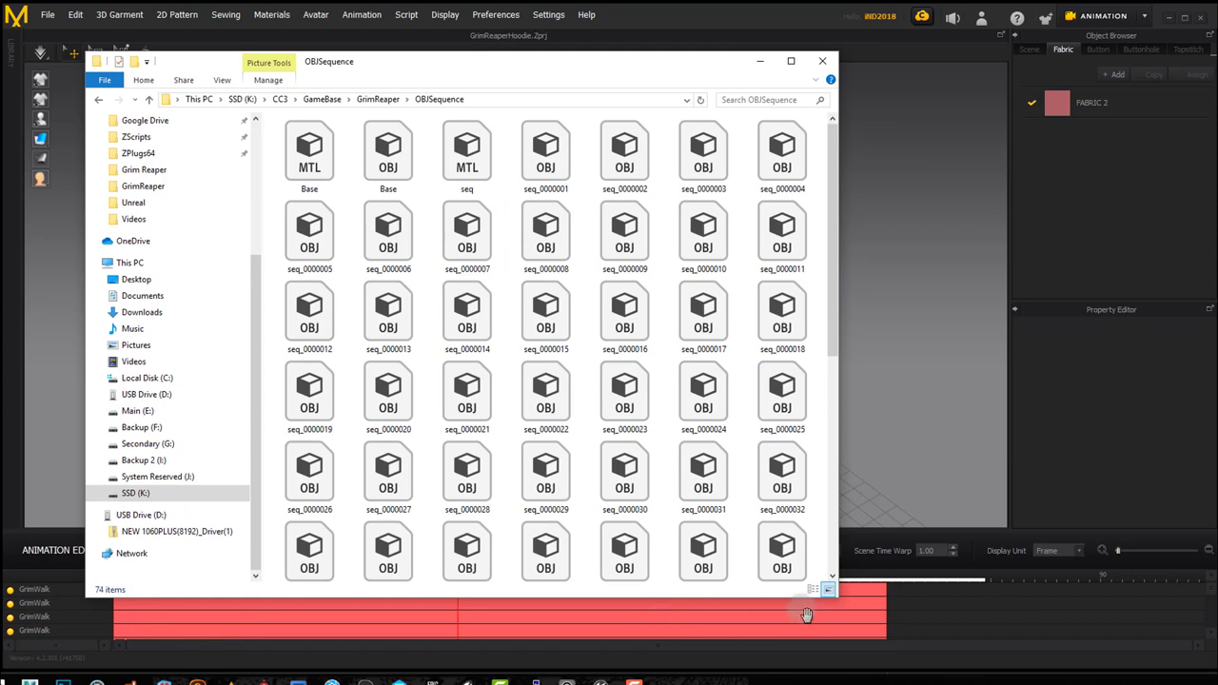
left_click(549, 169)
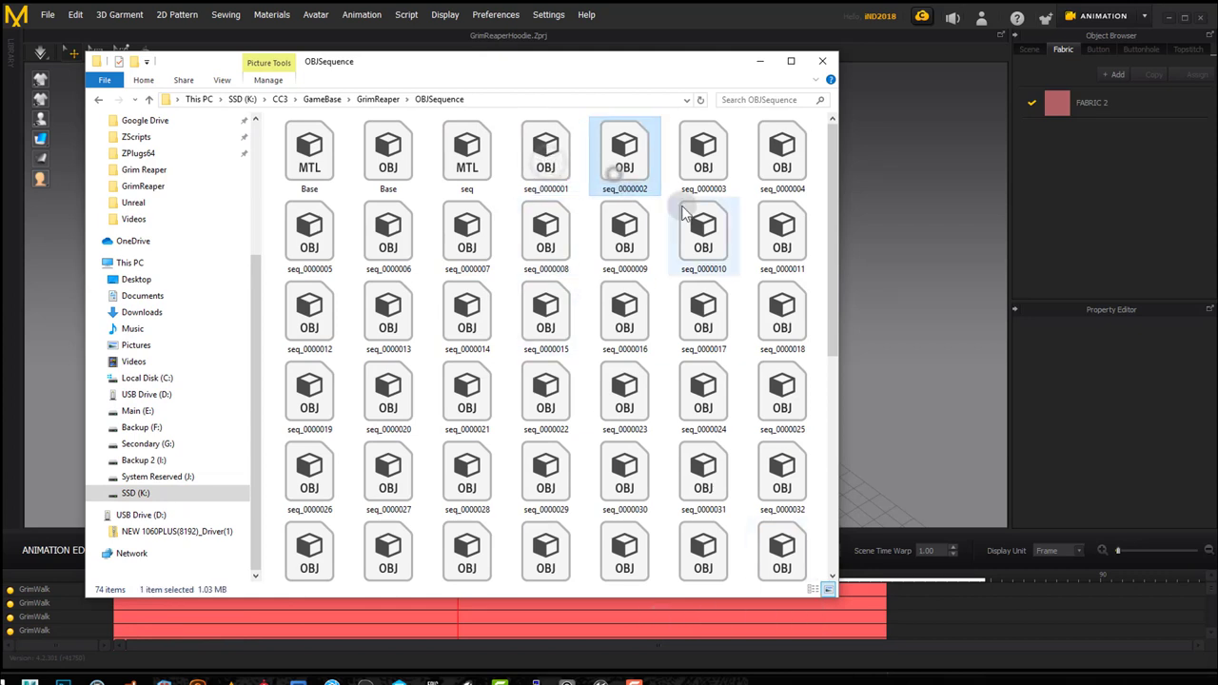
left_click(309, 238)
left_click(390, 259)
left_click(443, 244)
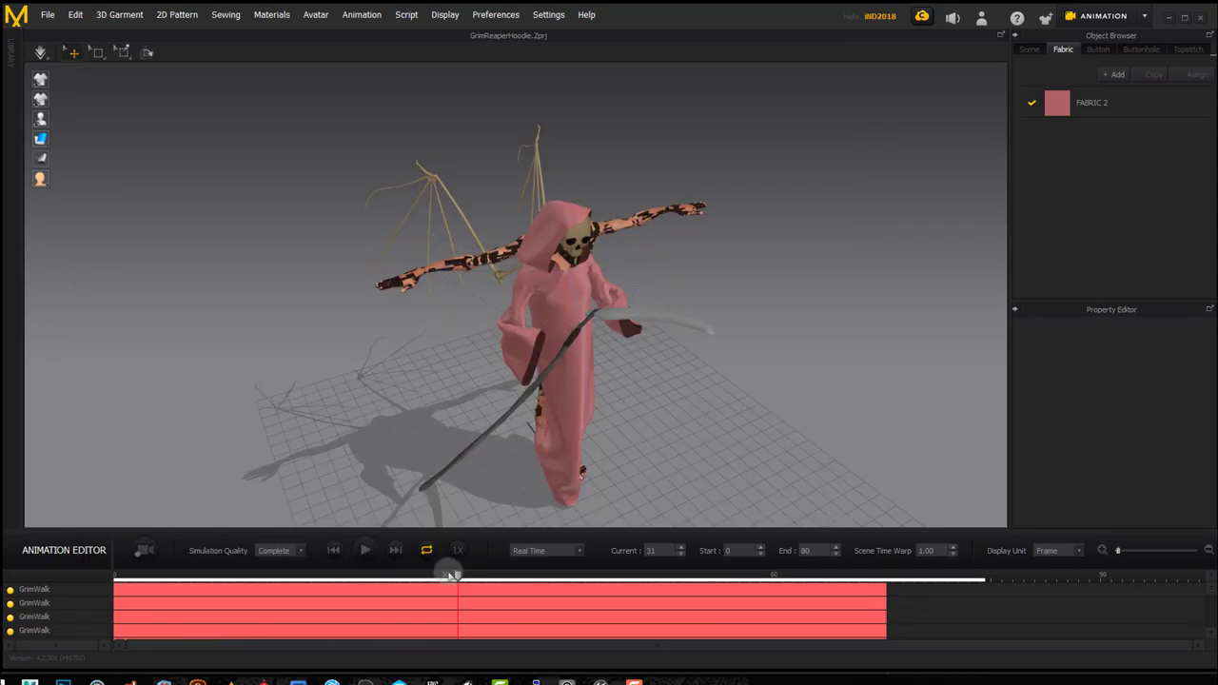
Scrub the robe simulation from frame 31 to frame 33
left_click(457, 577)
left_click_drag(458, 577, 596, 578)
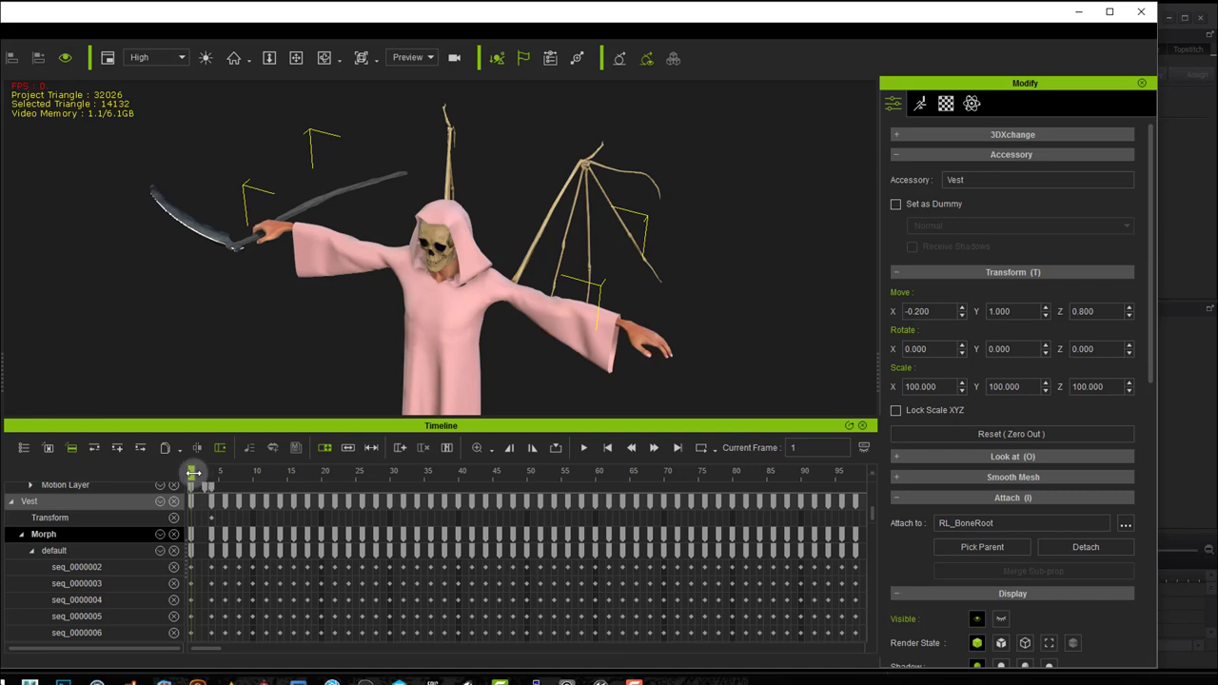
Scrub to frames 5 and 6, then scroll the Vest morph list down to seq_0000071
left_click_drag(200, 476, 210, 478)
left_click_drag(211, 479, 217, 479)
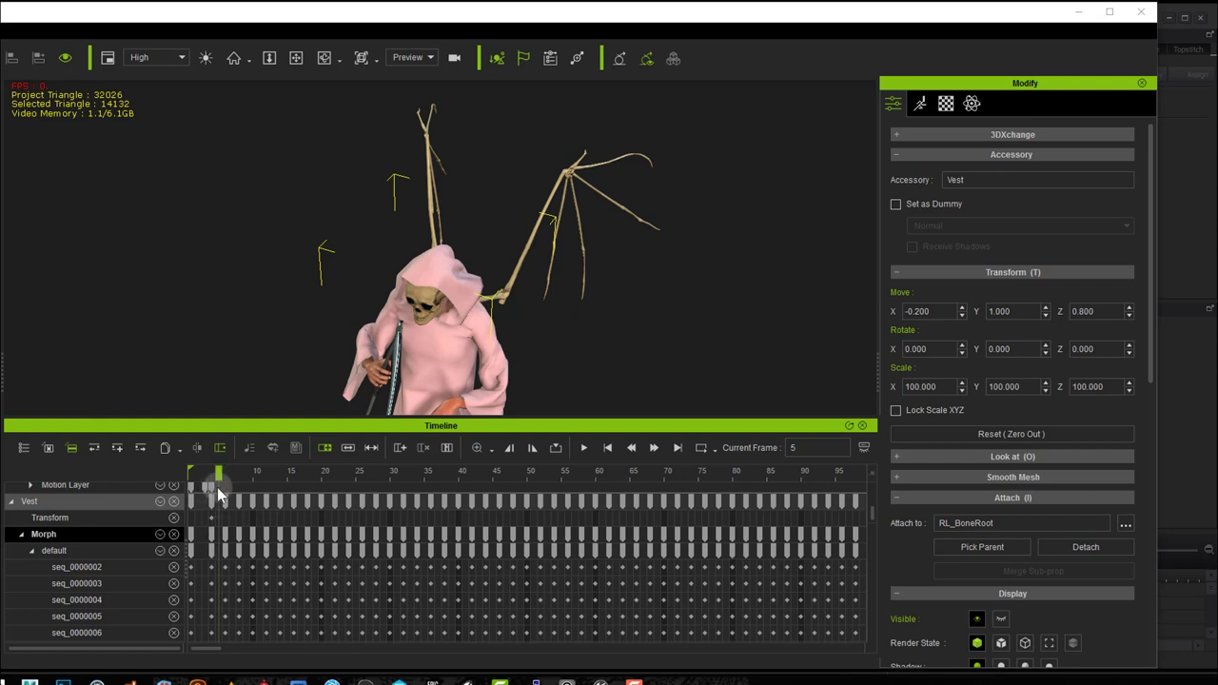
left_click_drag(228, 471, 228, 471)
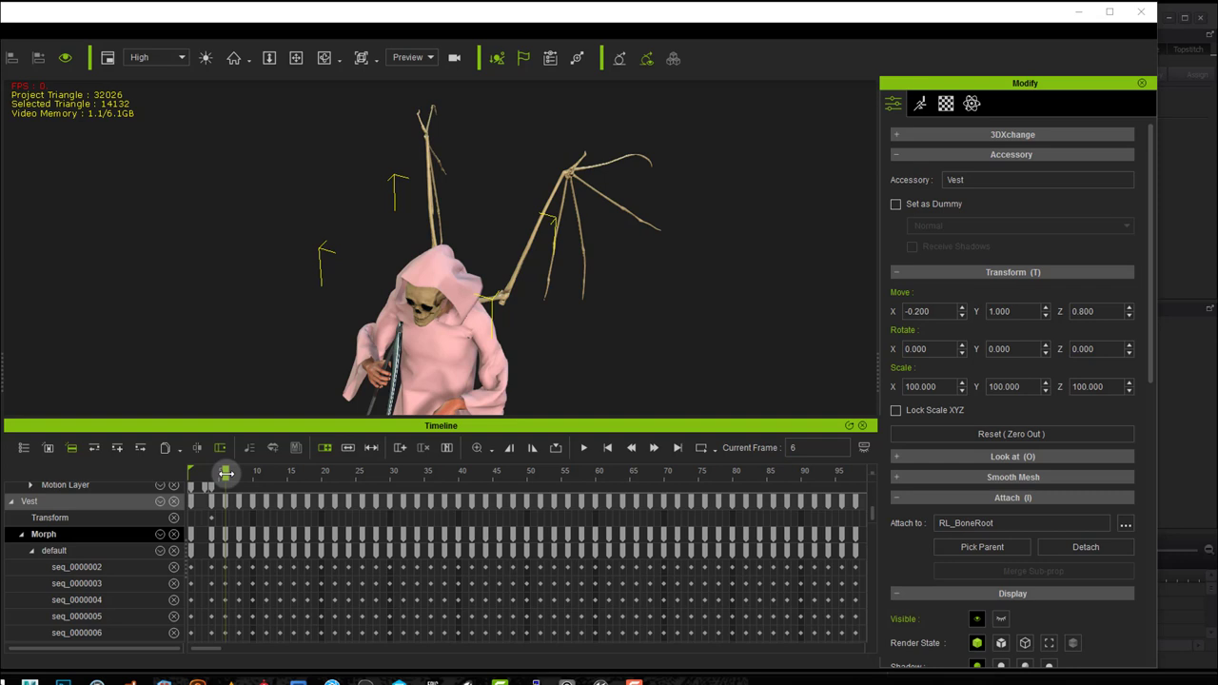
scroll(130, 570, "down", 1)
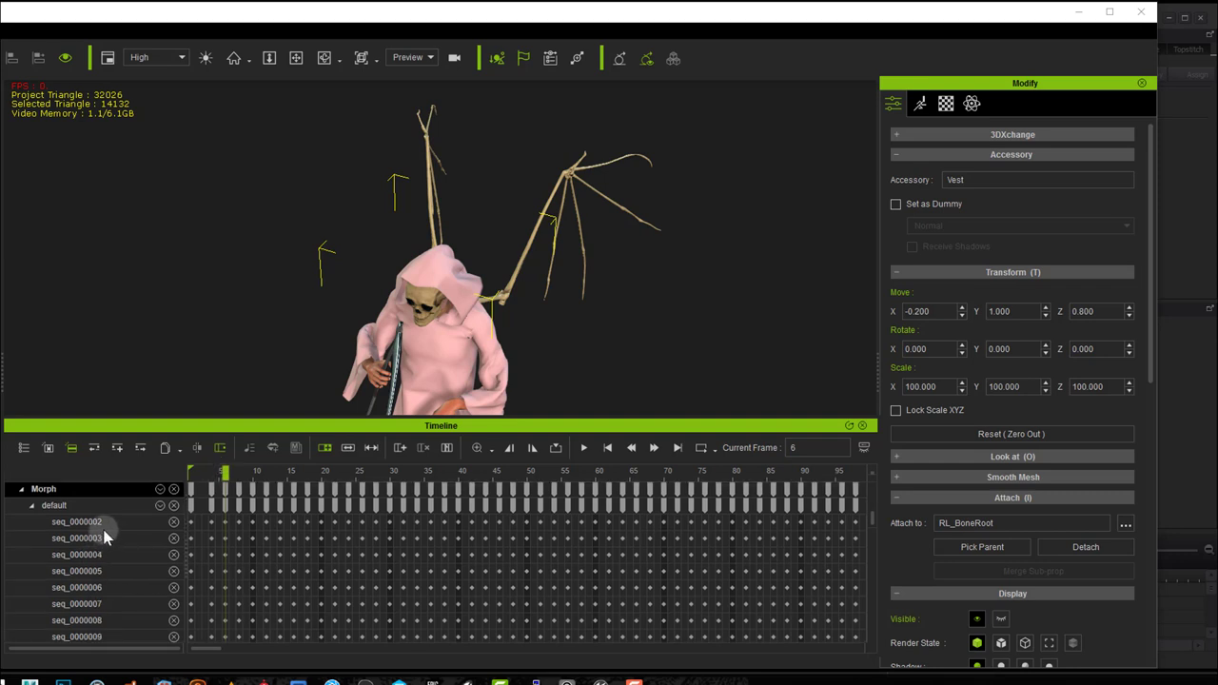
scroll(105, 529, "down", 2)
scroll(106, 542, "down", 1)
scroll(109, 559, "down", 3)
scroll(109, 559, "down", 3)
scroll(109, 559, "down", 3)
scroll(108, 558, "down", 9)
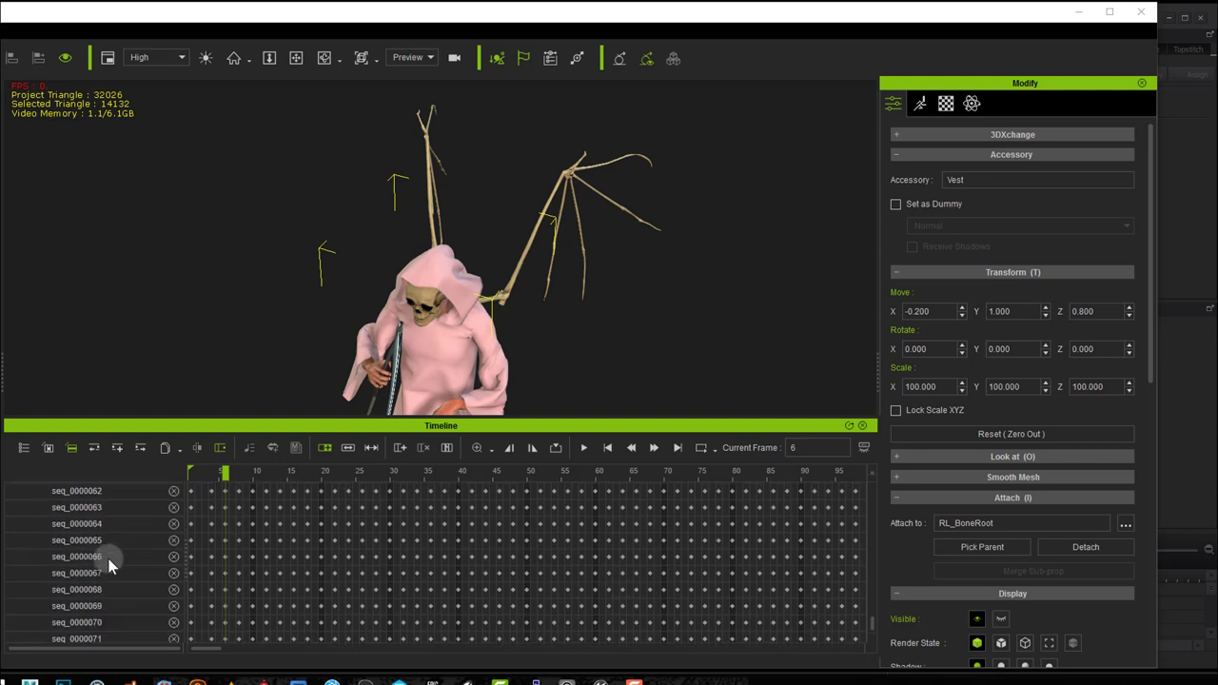
Open the Vest's Morph Animator and scrub to frame 7 to watch the morphs blend
left_click(920, 104)
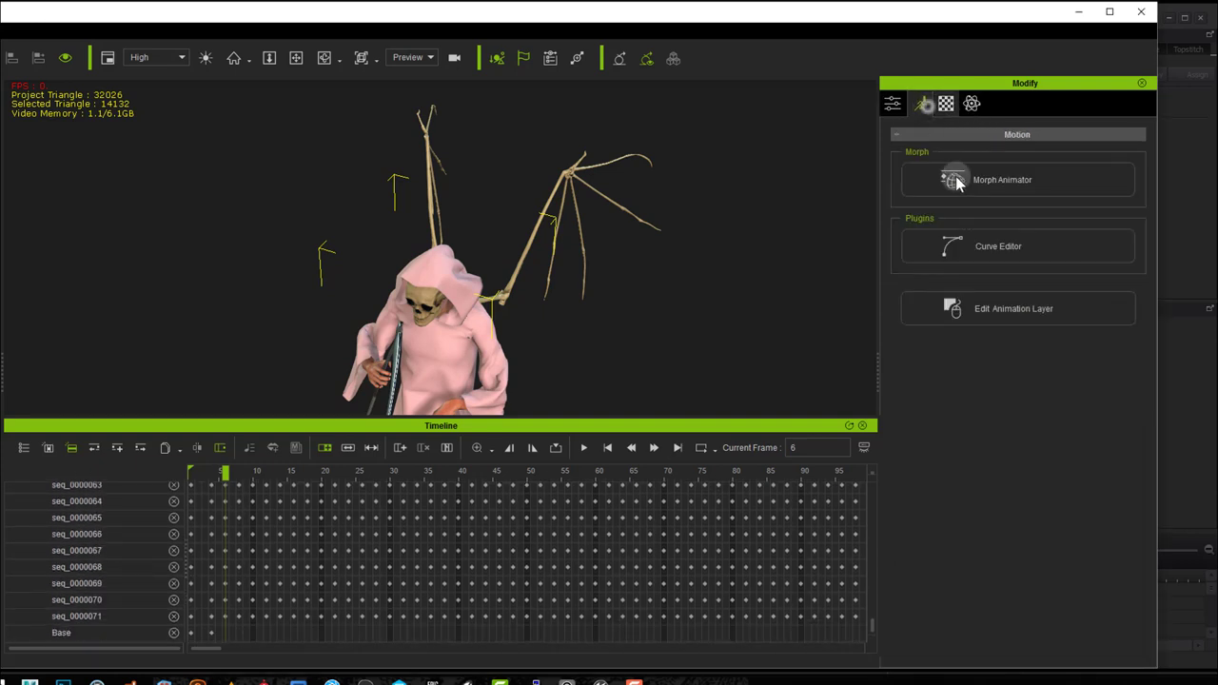
left_click(1026, 185)
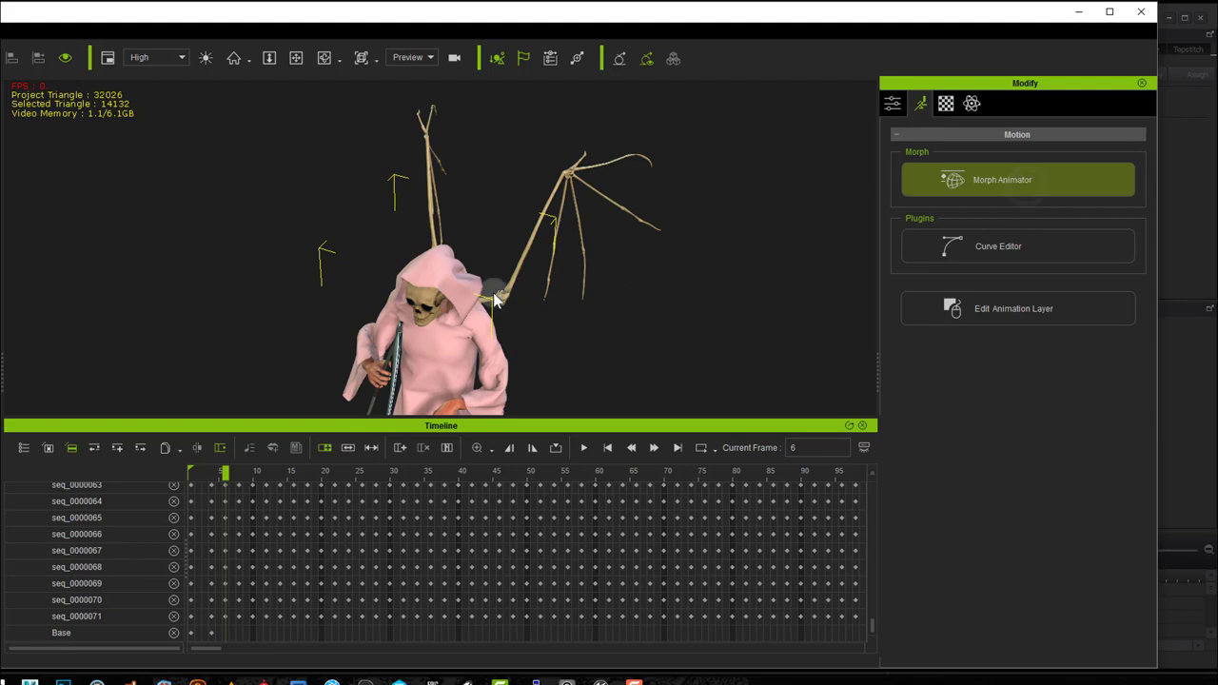
mouse_move(454, 348)
left_mouse_down()
mouse_move(136, 154)
mouse_move(529, 98)
left_mouse_up()
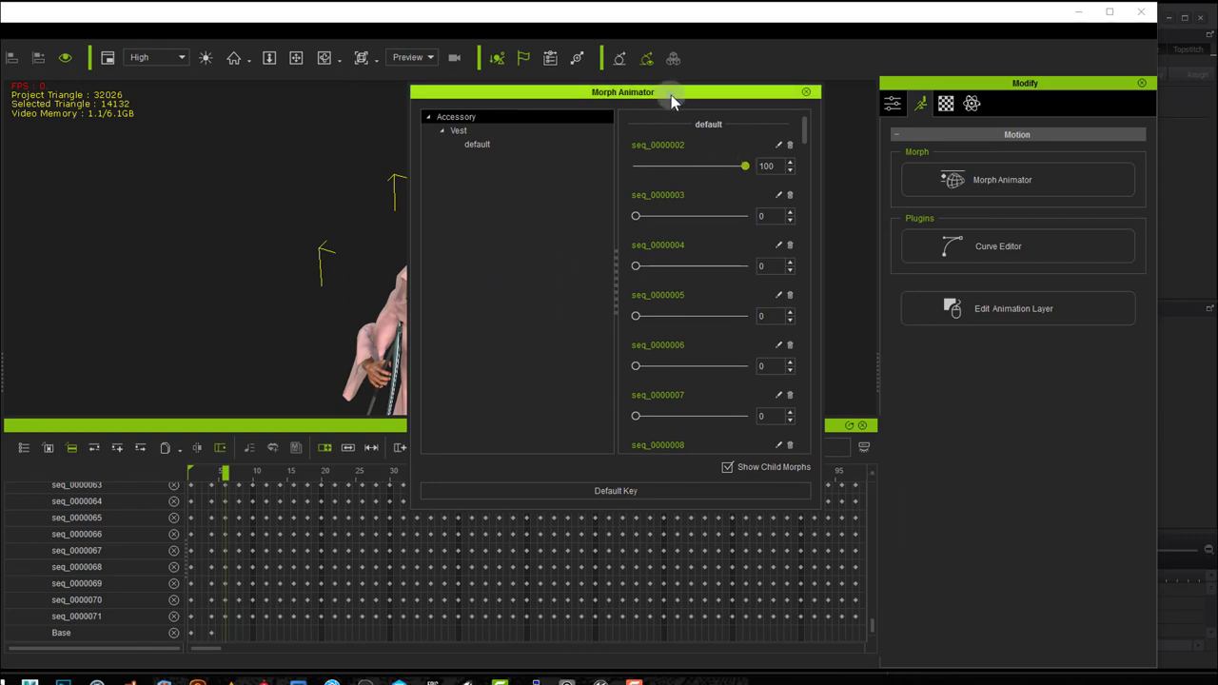
left_click_drag(670, 94, 745, 102)
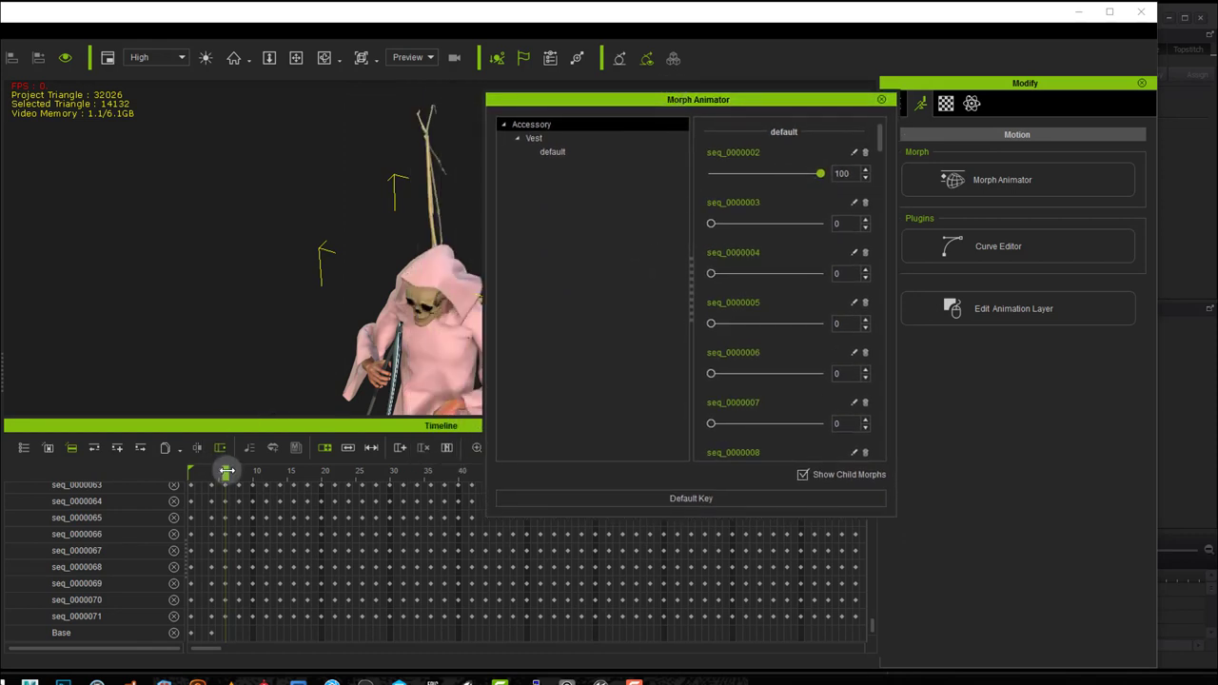
left_click_drag(226, 471, 787, 471)
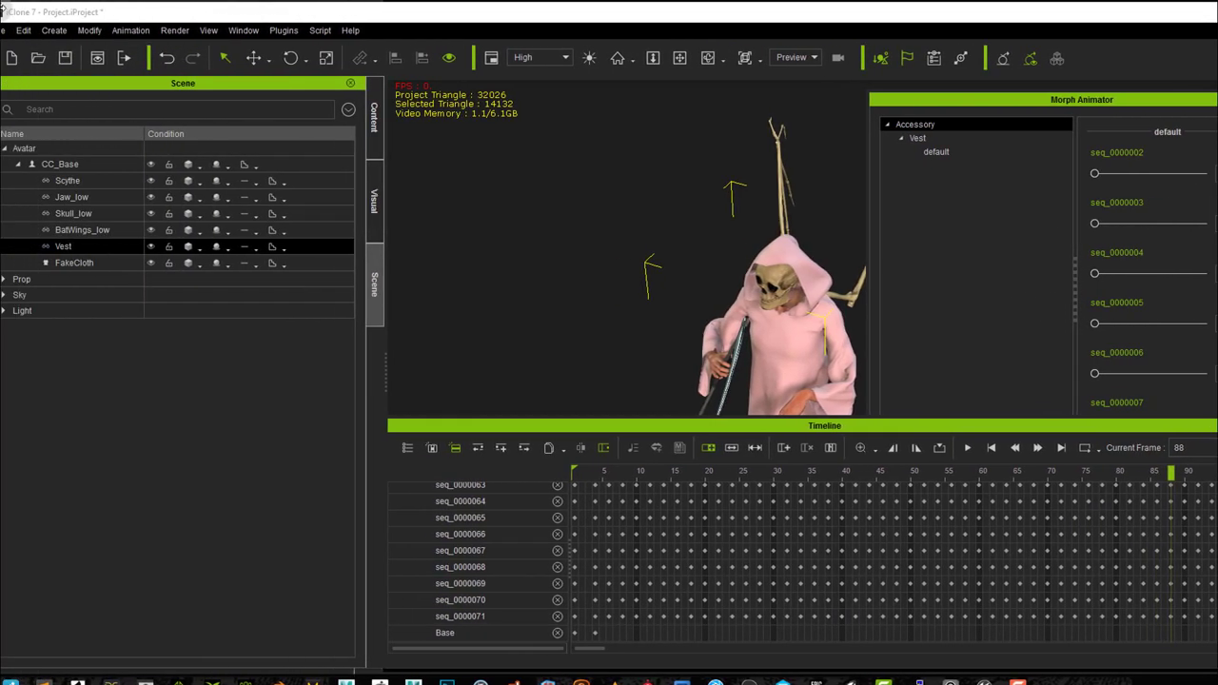
Select CC_Base and then the Vest in the Scene tree to show its morphs
left_click(57, 165)
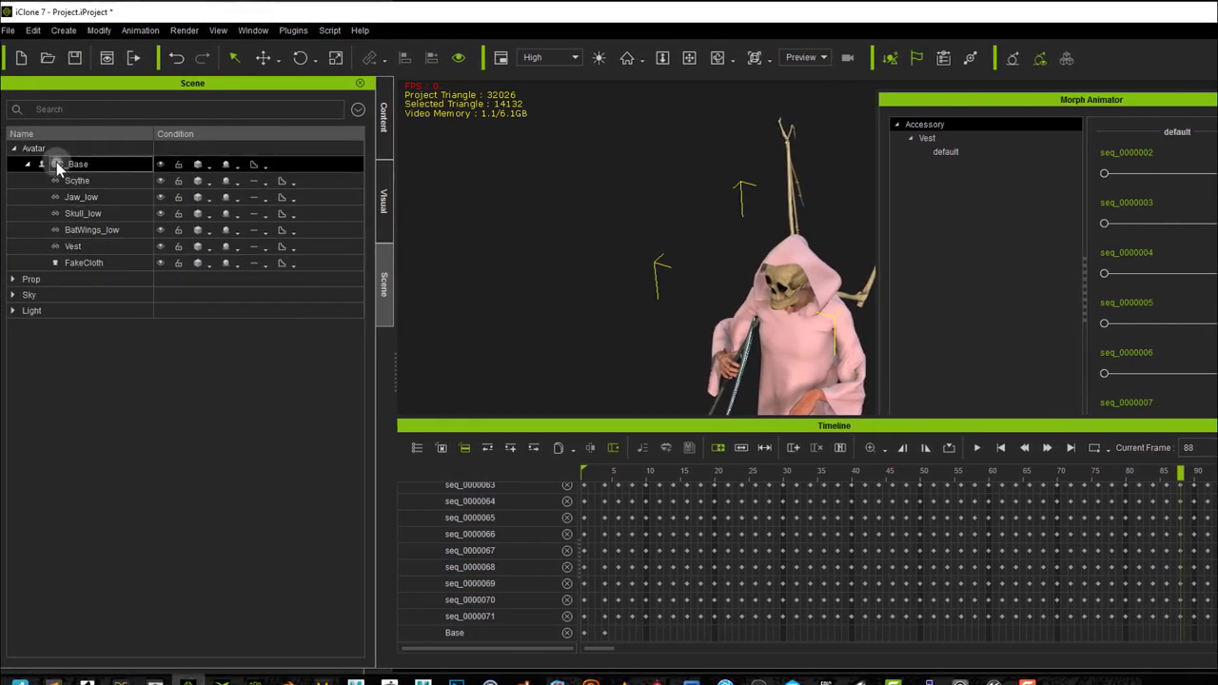
left_click(80, 250, "ctrl")
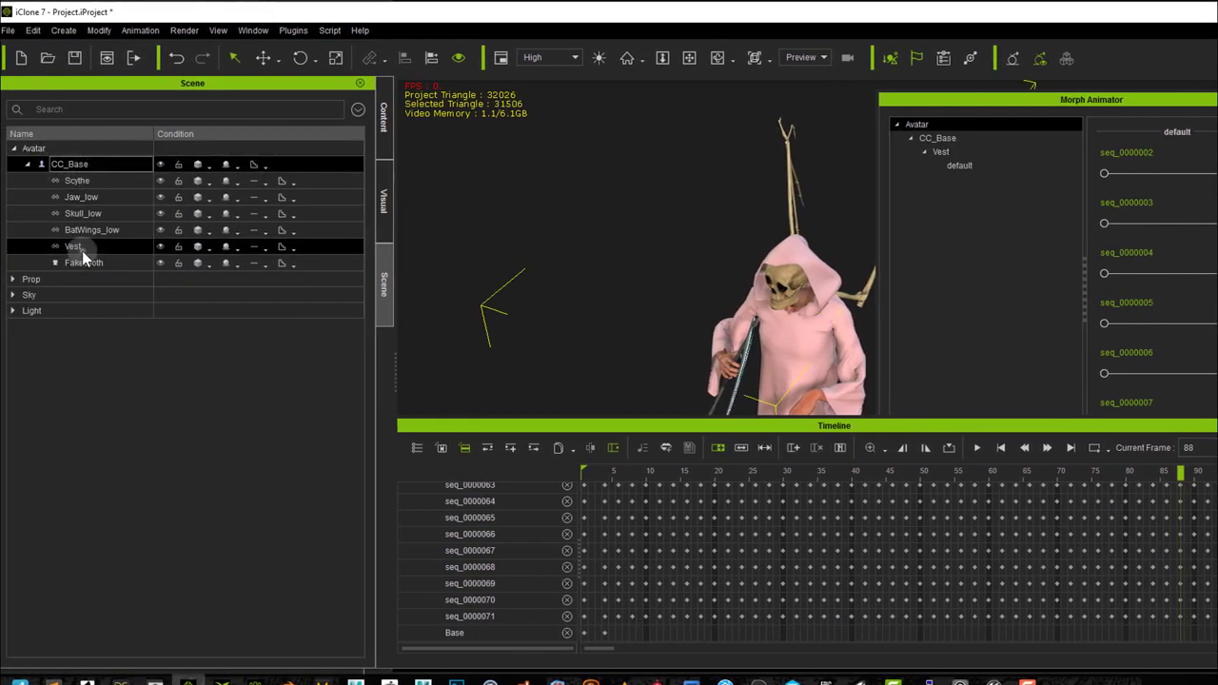
left_click(84, 249)
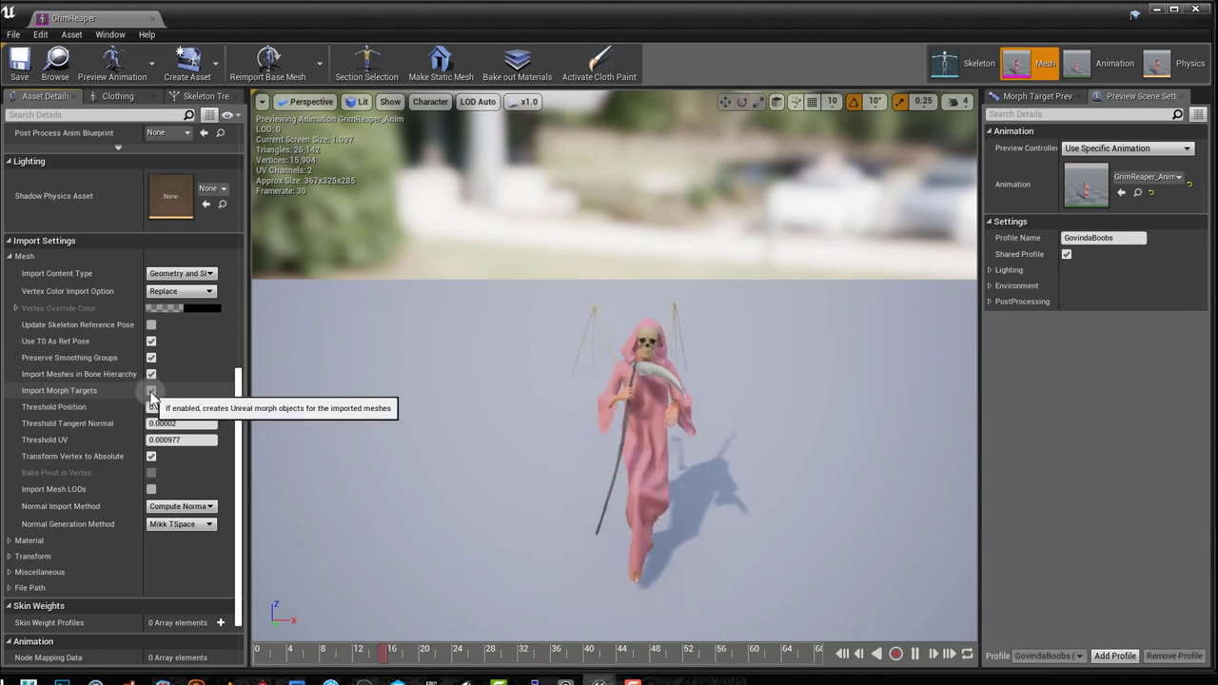
Widen the Morph Target Preview list and scroll down to the seq_00000xx robe targets
left_click(1033, 96)
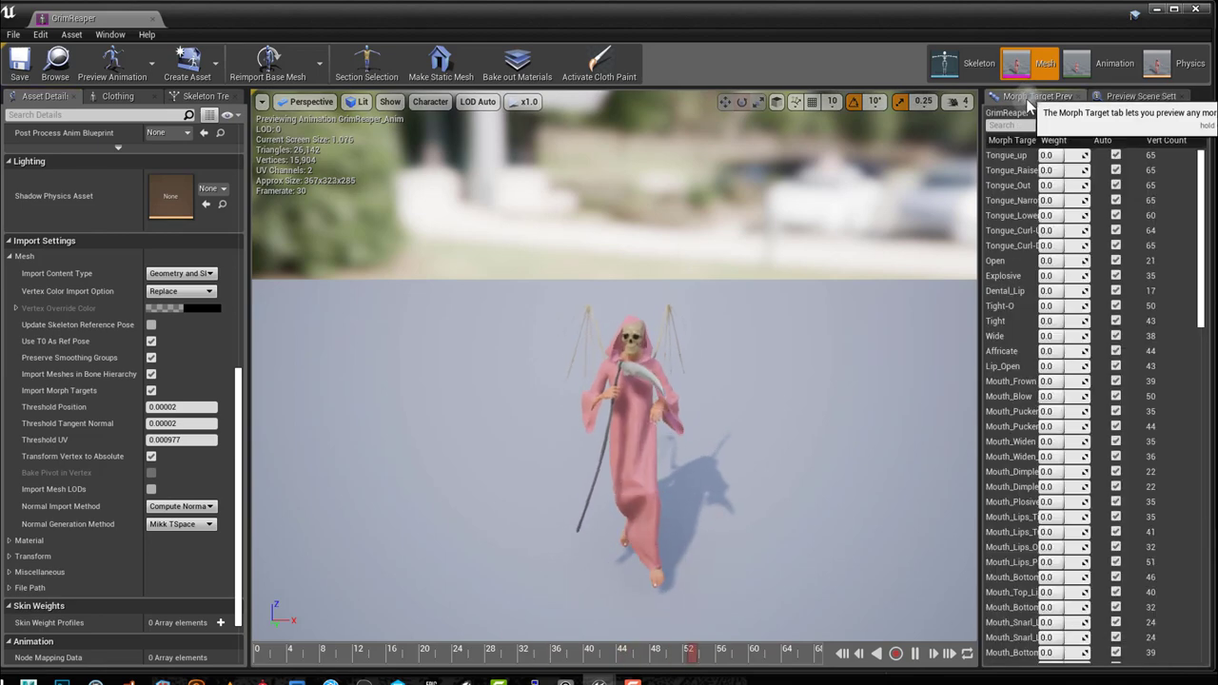
left_click_drag(981, 184, 977, 183)
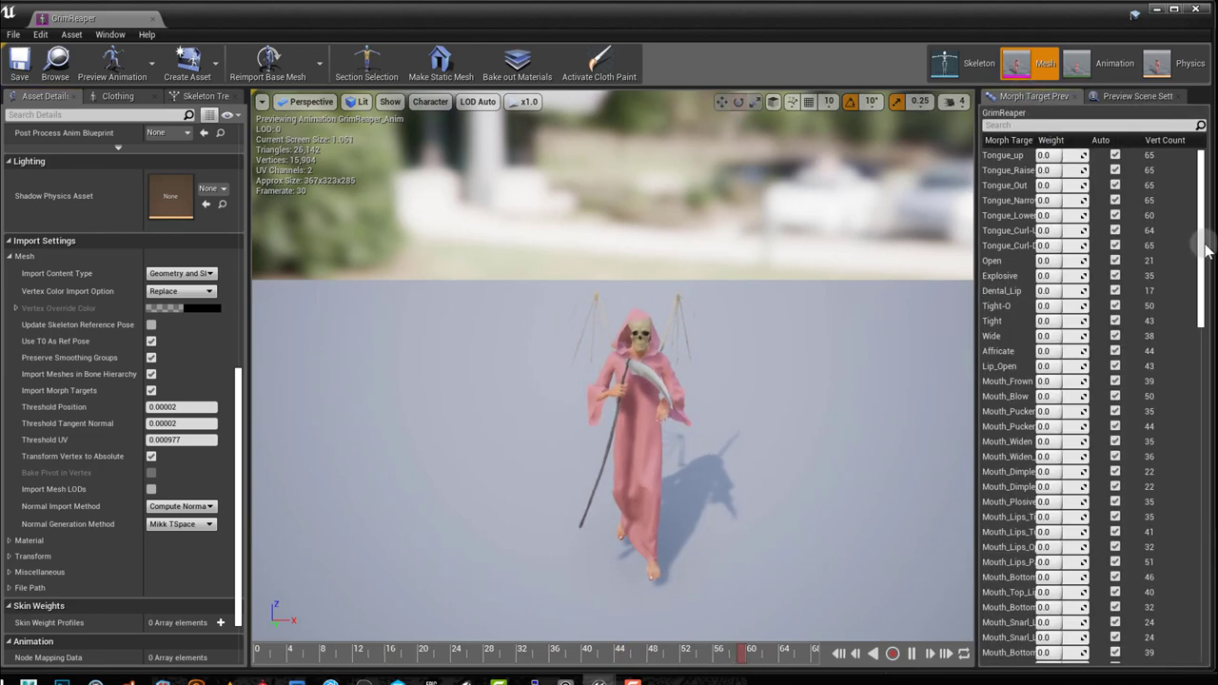
left_click_drag(1201, 245, 1194, 395)
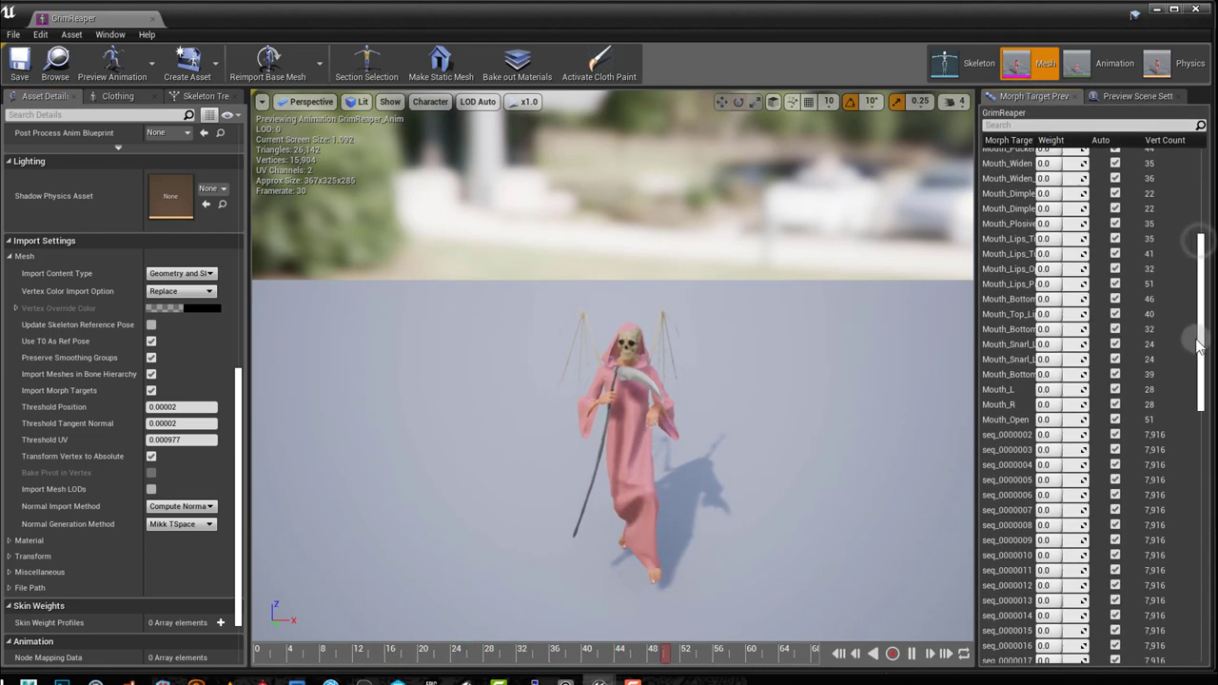
scroll(1194, 395, "down", 1)
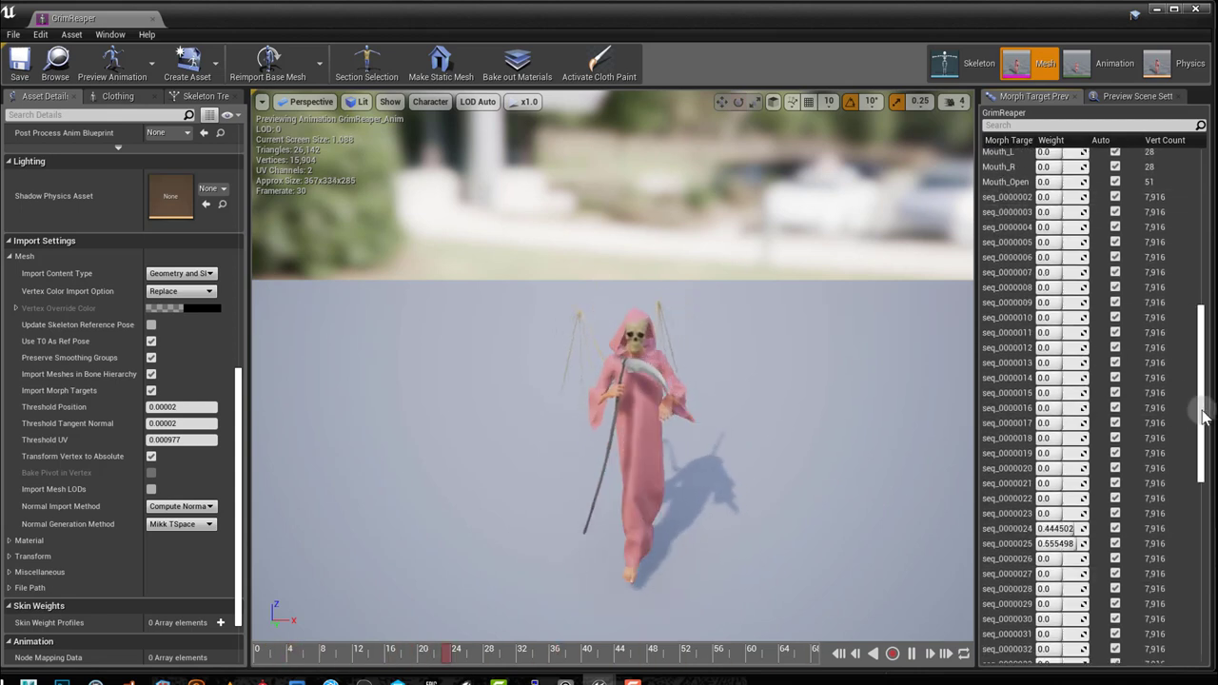
scroll(1204, 414, "down", 1)
scroll(1204, 419, "down", 1)
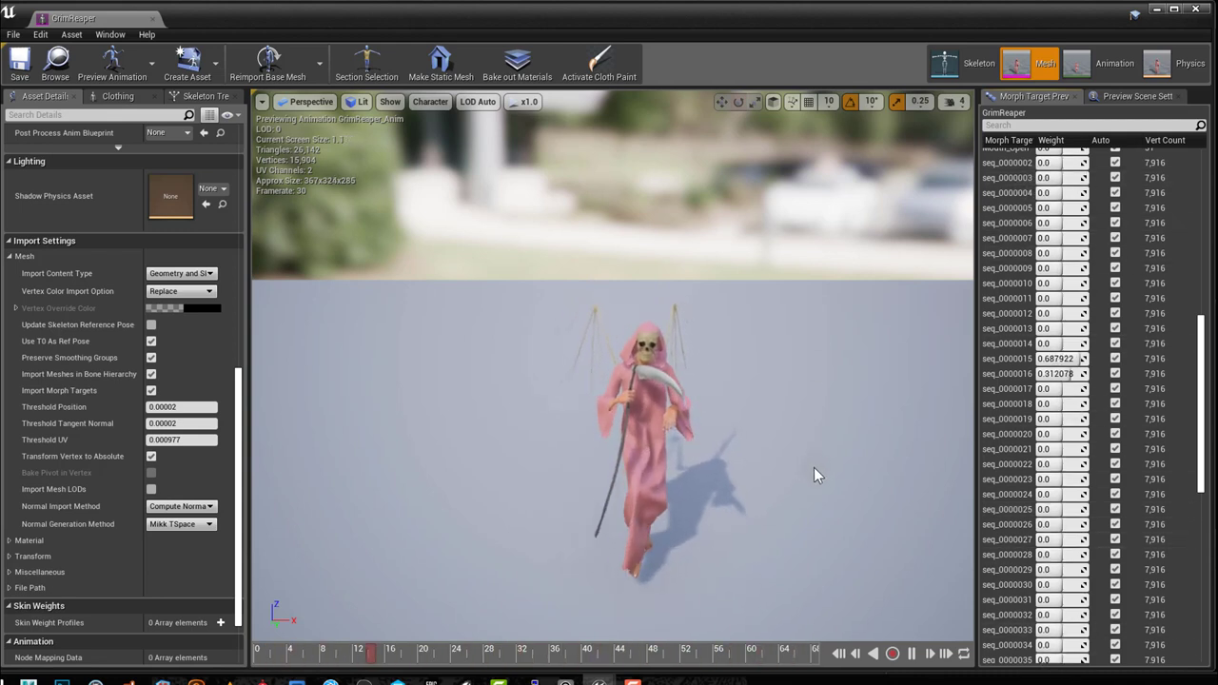
Open GrimReaper_Anim, reveal its Curves and scroll through the 64 seq morph curves
left_click(1114, 63)
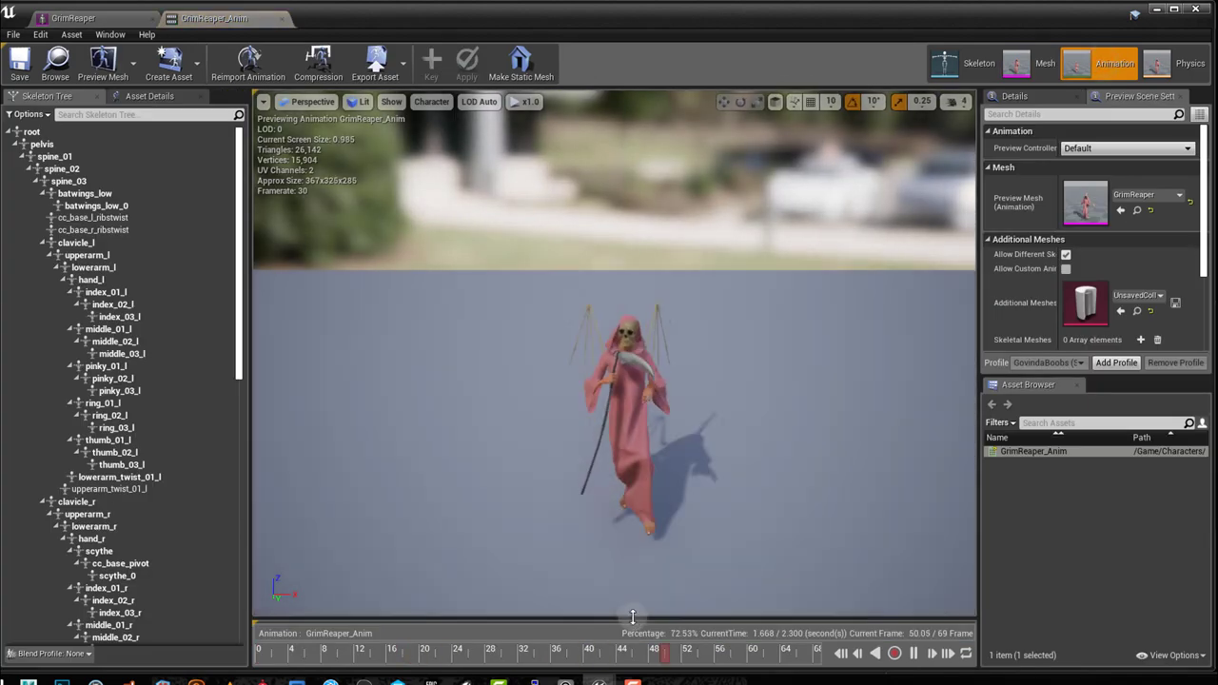
left_click_drag(630, 617, 630, 159)
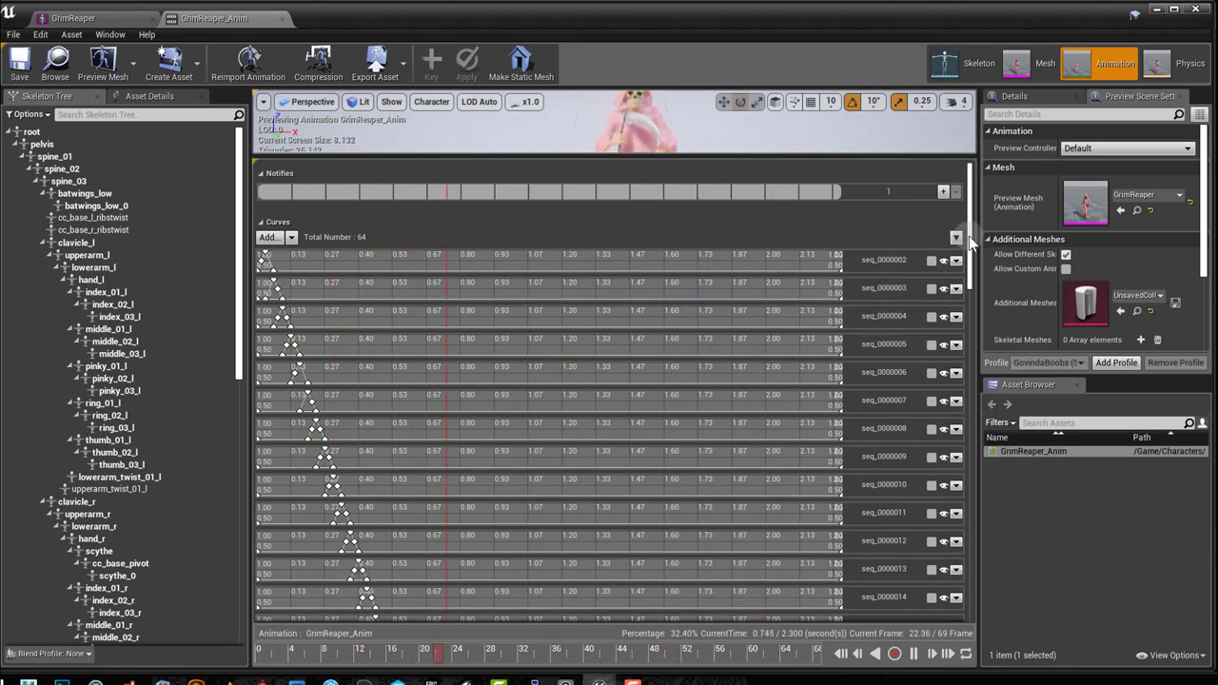
left_click_drag(969, 246, 973, 560)
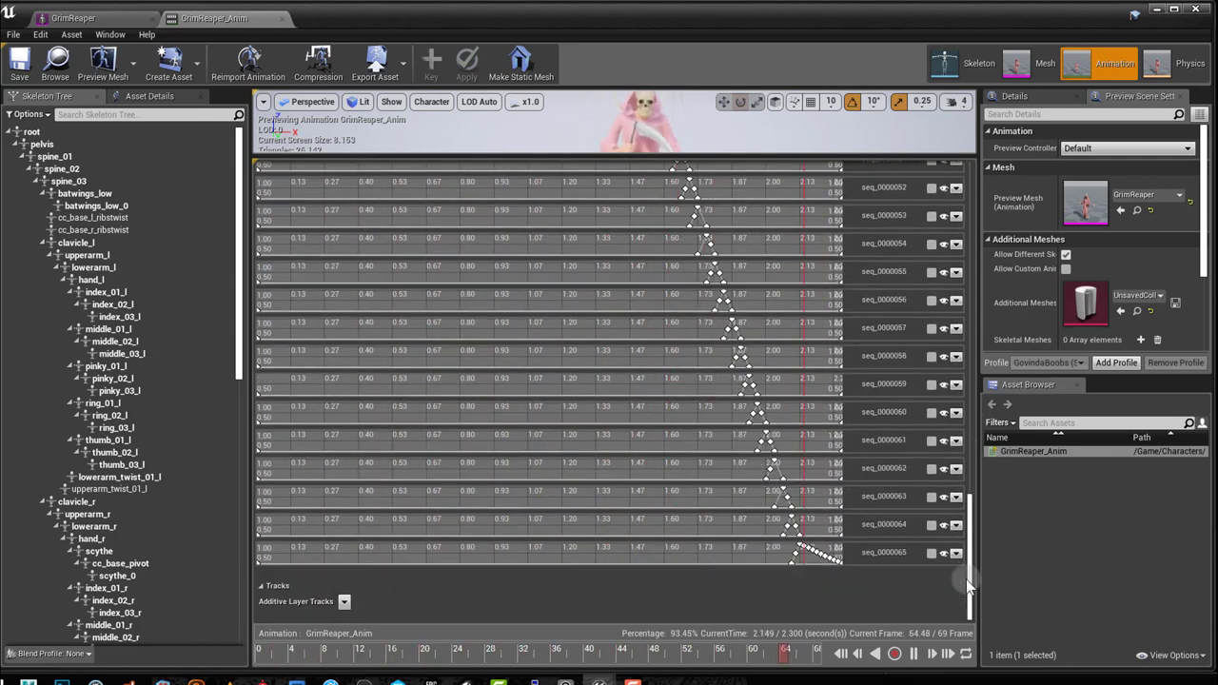
left_click_drag(972, 560, 967, 589)
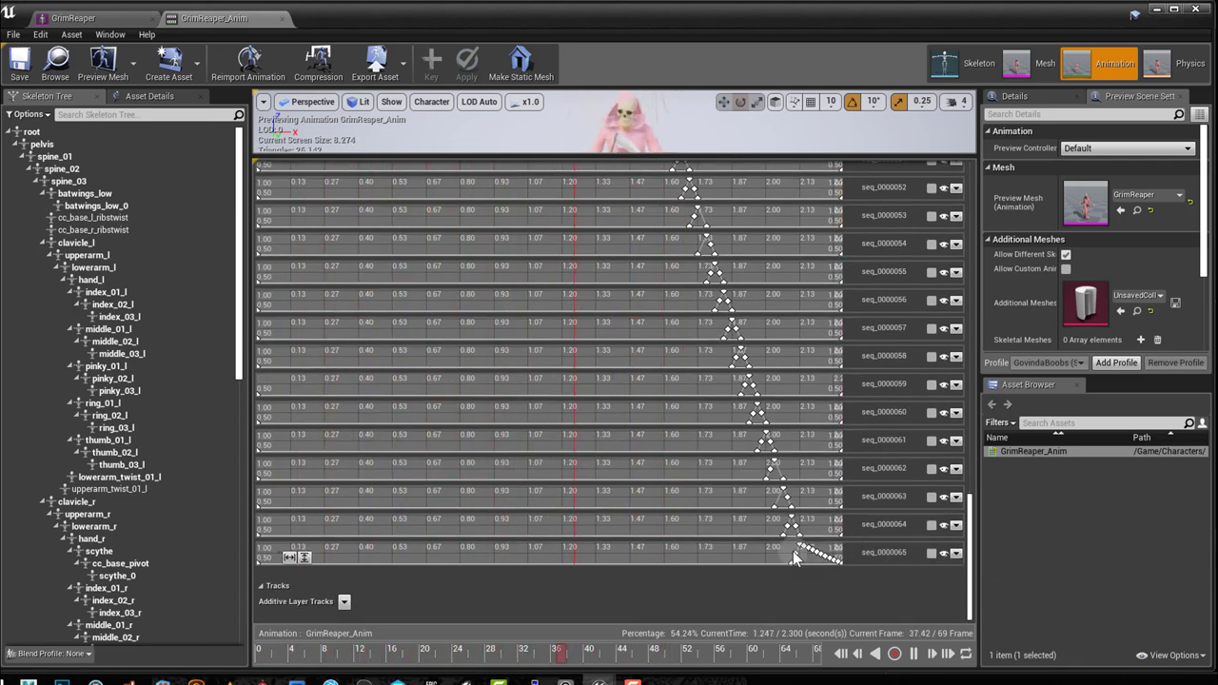
mouse_move(965, 550)
left_mouse_down()
mouse_move(957, 238)
mouse_move(920, 569)
mouse_move(973, 211)
left_mouse_up()
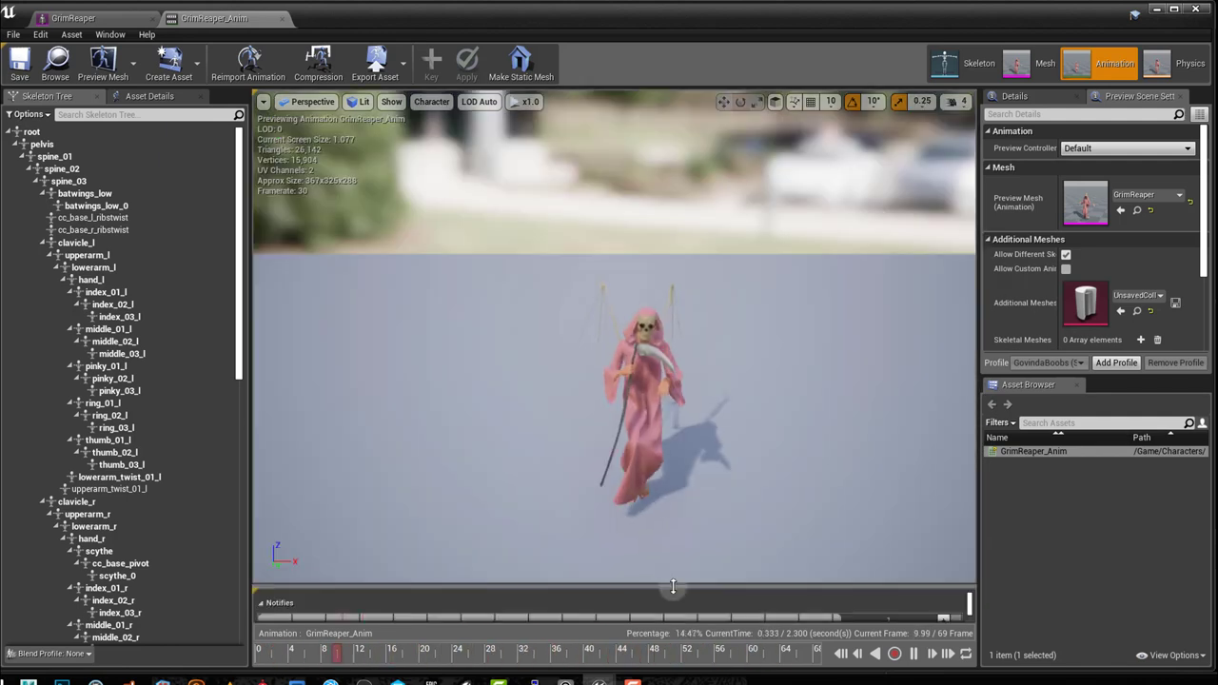